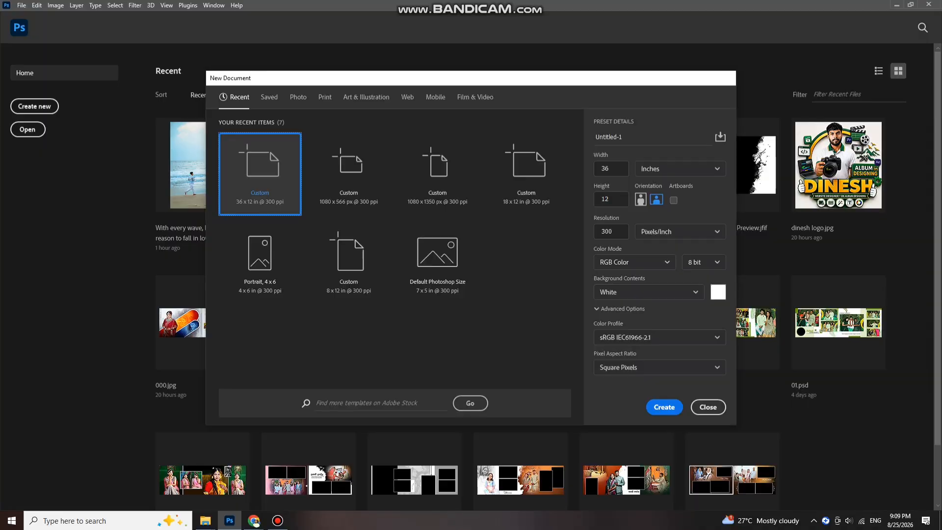
- Create a 36 x 12 inch document at 300 ppi and place a vertical guide at the middle of the canvas
{"action": "key", "text": "Return"}
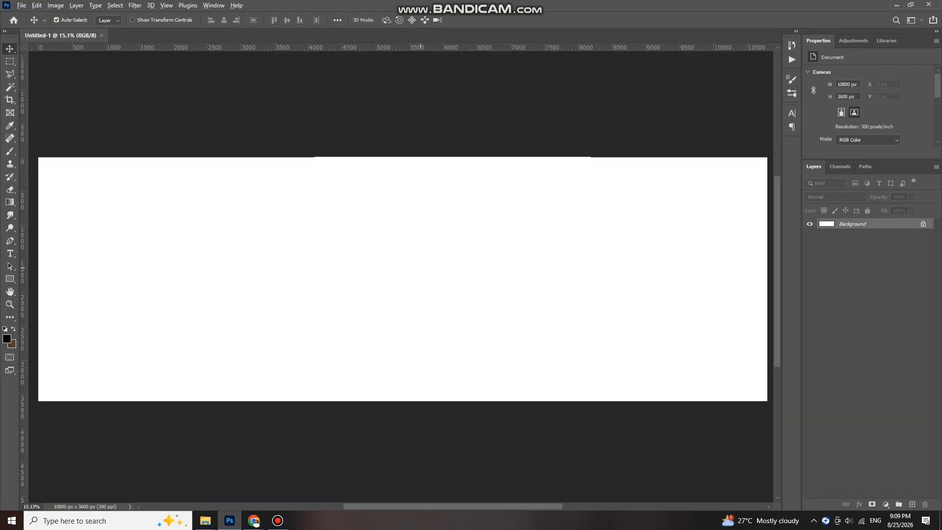
{"action": "key", "text": "ctrl+minus"}
{"action": "left_click_drag", "start_coordinate": [31, 339], "coordinate": [401, 321]}
{"action": "scroll", "coordinate": [401, 321], "scroll_direction": "up", "scroll_amount": 2}
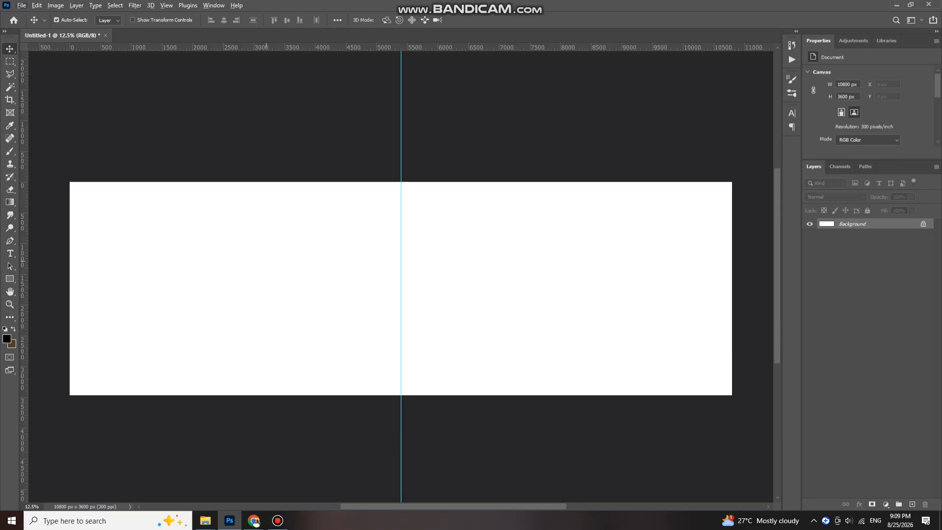
- Draw a black rectangle about 2303 x 4270 px over the full canvas height and move it against the canvas's right edge
{"action": "scroll", "coordinate": [512, 283], "scroll_direction": "up", "scroll_amount": 2}
{"action": "scroll", "coordinate": [512, 283], "scroll_direction": "right", "scroll_amount": 3}
{"action": "scroll", "coordinate": [512, 283], "scroll_direction": "down", "scroll_amount": 2}
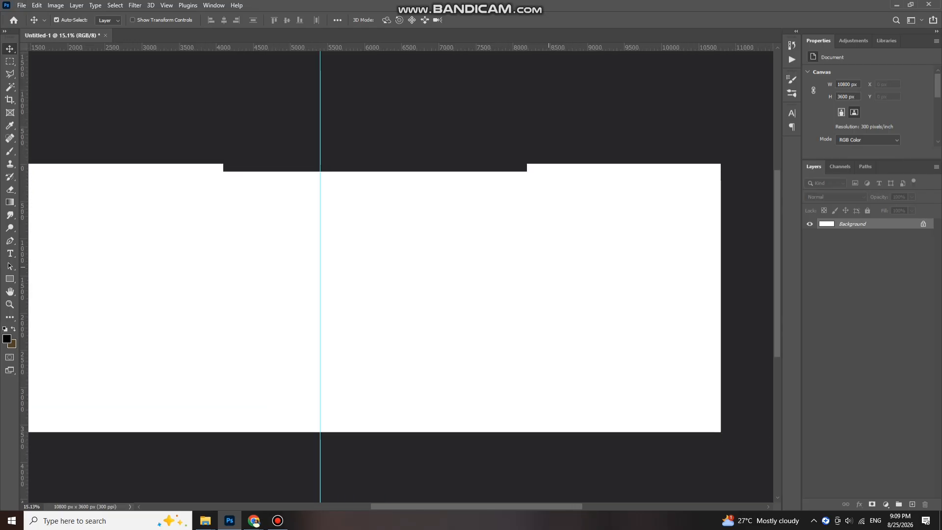
{"action": "left_click", "coordinate": [10, 278]}
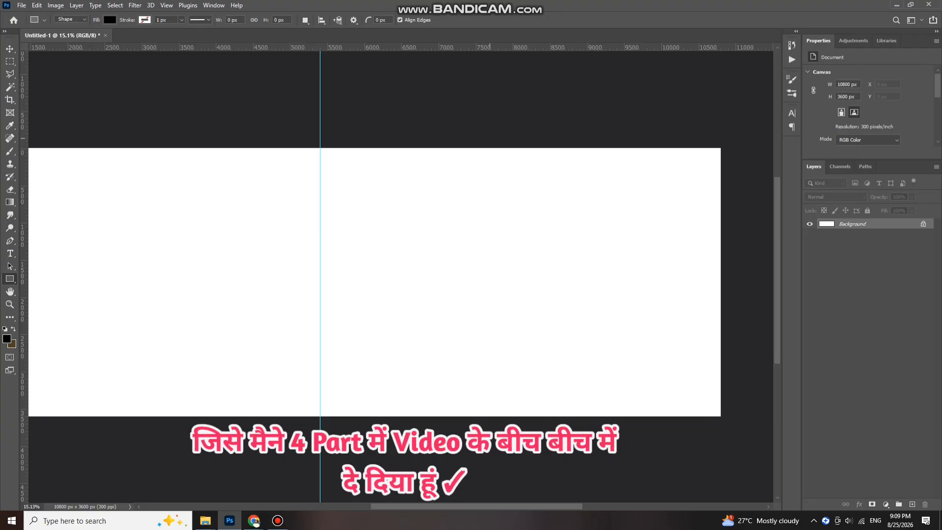
{"action": "left_click_drag", "start_coordinate": [498, 125], "coordinate": [669, 443]}
{"action": "key", "text": "v"}
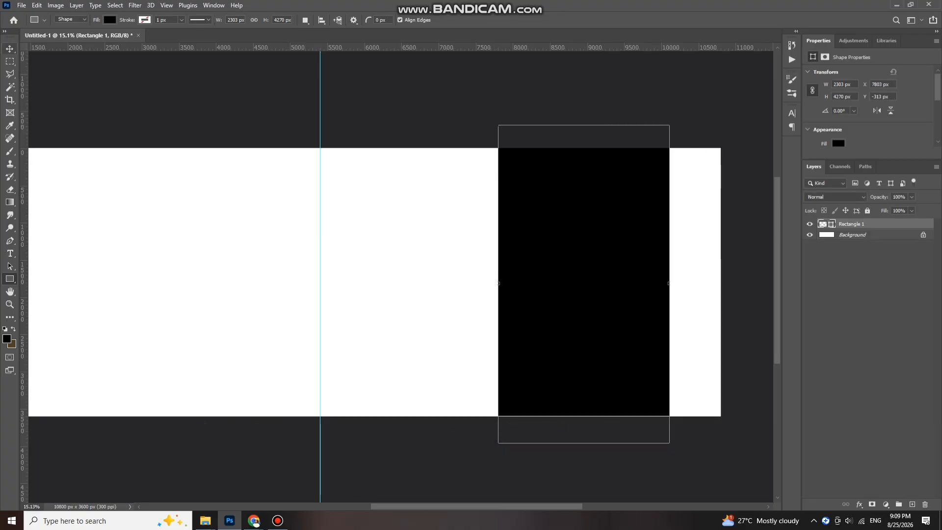
{"action": "left_click_drag", "start_coordinate": [583, 239], "coordinate": [642, 240]}
- Widen the black rectangle towards the canvas centre to about 2557 px
{"action": "key", "text": "ctrl+t"}
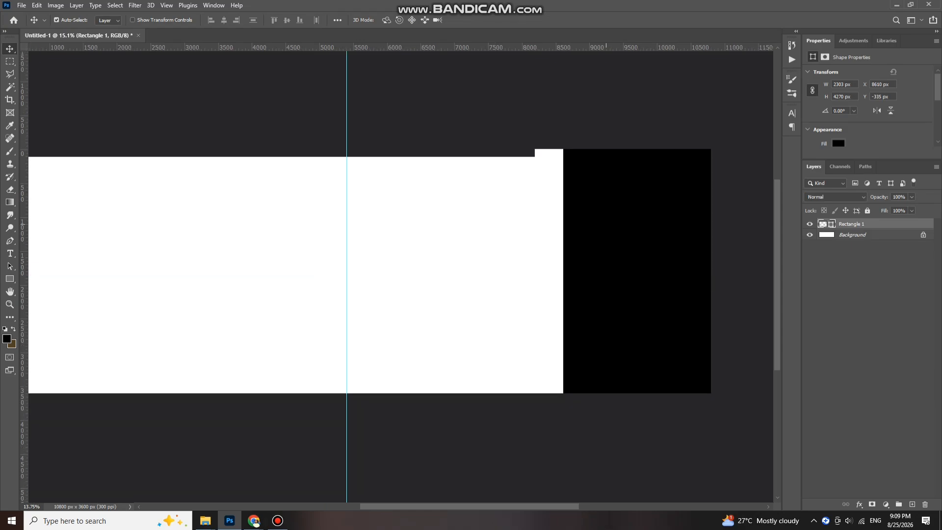
{"action": "left_click_drag", "start_coordinate": [563, 271], "coordinate": [545, 270]}
{"action": "key", "text": "Return"}
- Draw a second full-height black rectangle about 2184 x 4264 px whose right side ends on the centre guide
{"action": "scroll", "coordinate": [569, 267], "scroll_direction": "down", "scroll_amount": 1}
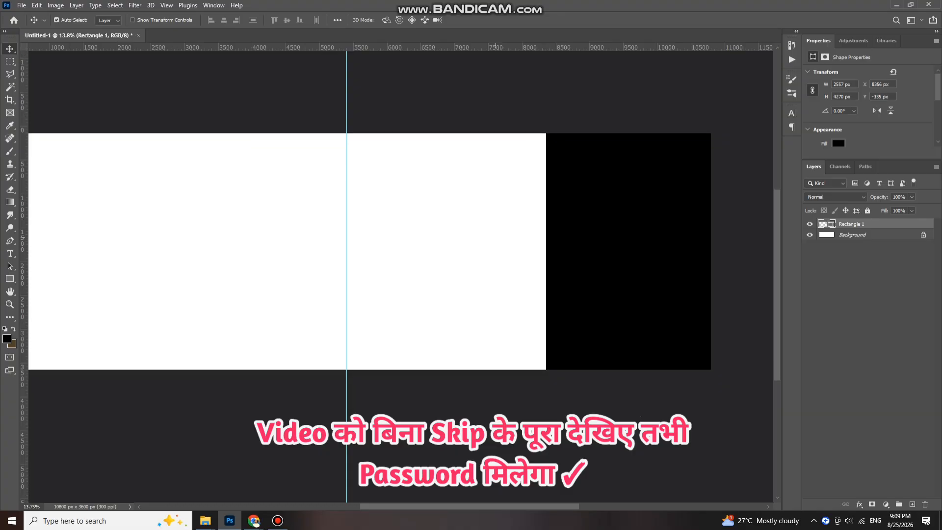
{"action": "scroll", "coordinate": [579, 265], "scroll_direction": "up", "scroll_amount": 1}
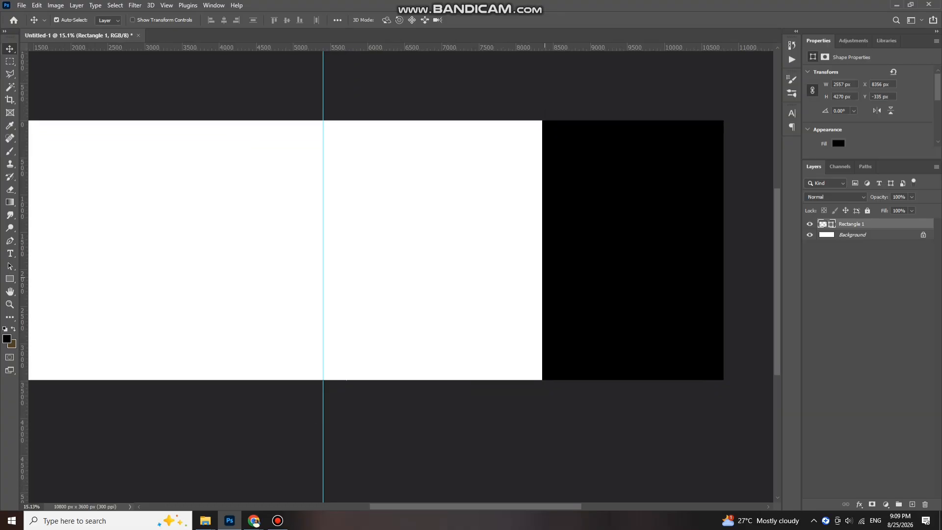
{"action": "scroll", "coordinate": [501, 270], "scroll_direction": "up", "scroll_amount": 1}
{"action": "scroll", "coordinate": [400, 275], "scroll_direction": "down", "scroll_amount": 1}
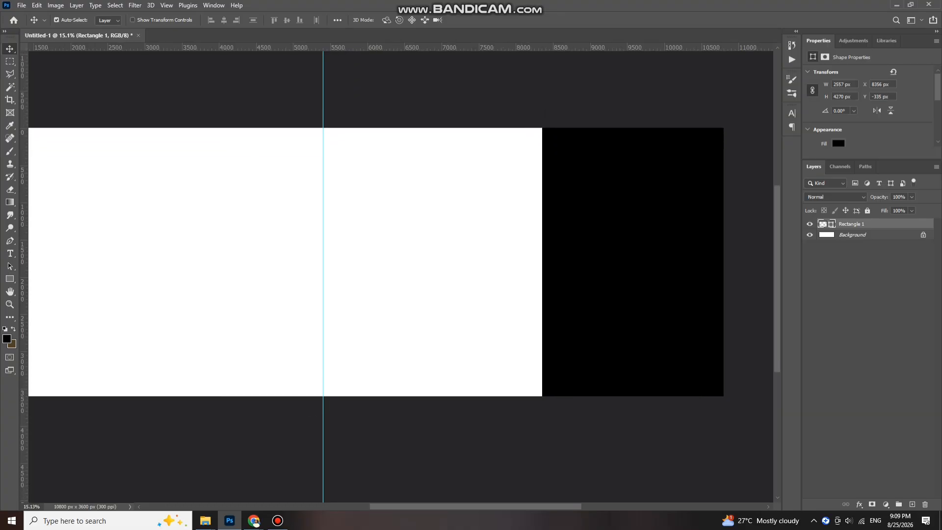
{"action": "key", "text": "u"}
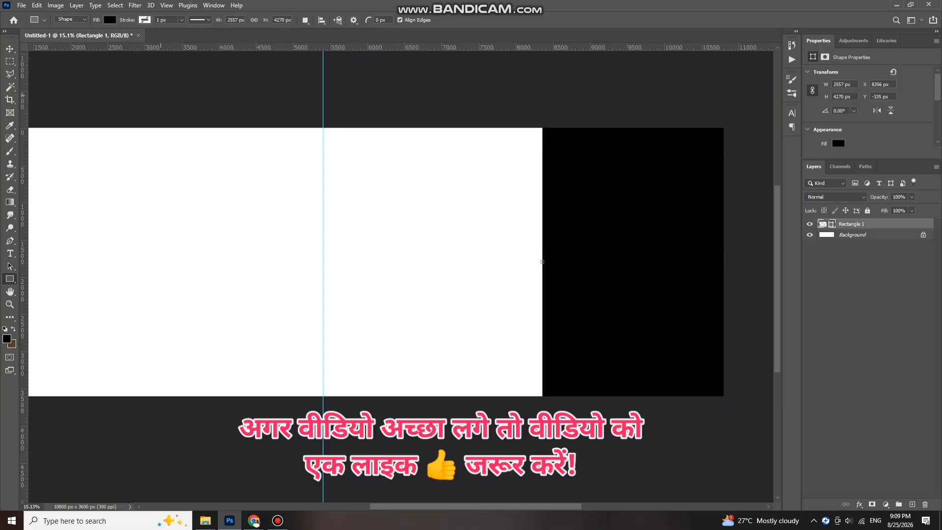
{"action": "left_click_drag", "start_coordinate": [160, 98], "coordinate": [323, 416]}
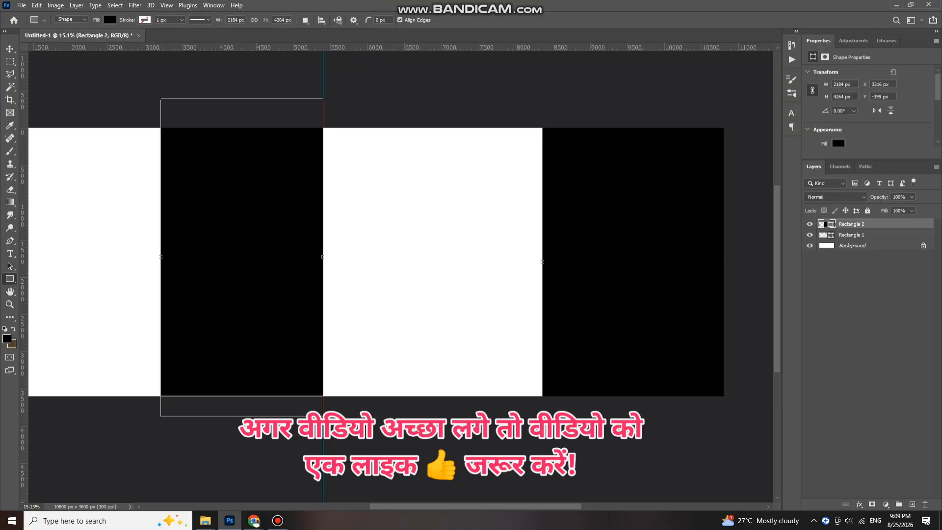
- Widen the rectangle beside the centre guide outward on its left side to about 2310 px
{"action": "key", "text": "ctrl+t"}
{"action": "left_click_drag", "start_coordinate": [160, 257], "coordinate": [151, 256]}
{"action": "left_click_drag", "start_coordinate": [305, 320], "coordinate": [419, 311]}
{"action": "scroll", "coordinate": [416, 223], "scroll_direction": "down", "scroll_amount": 1}
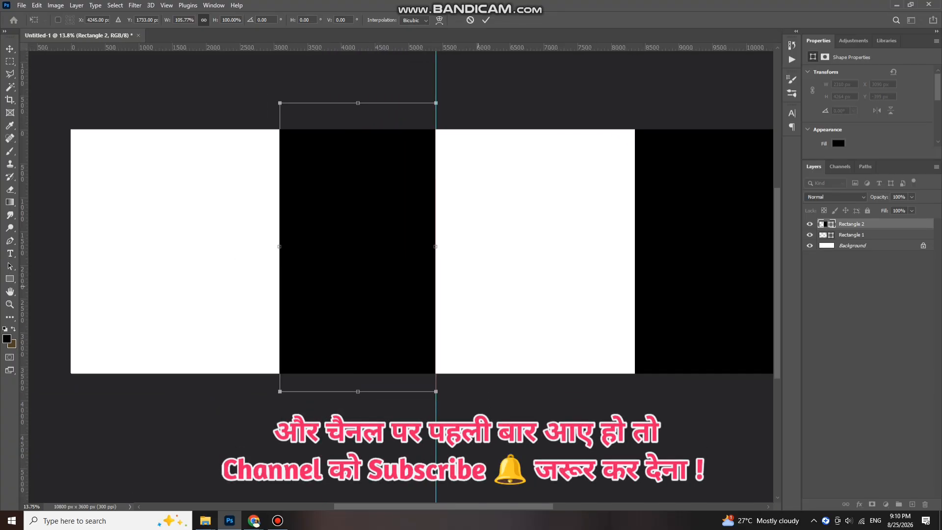
{"action": "left_click", "coordinate": [486, 20]}
- Draw a small black rectangle about 994 x 1494 px in the lower white area between the two tall blocks and shift it slightly left
{"action": "scroll", "coordinate": [401, 276], "scroll_direction": "down", "scroll_amount": 1}
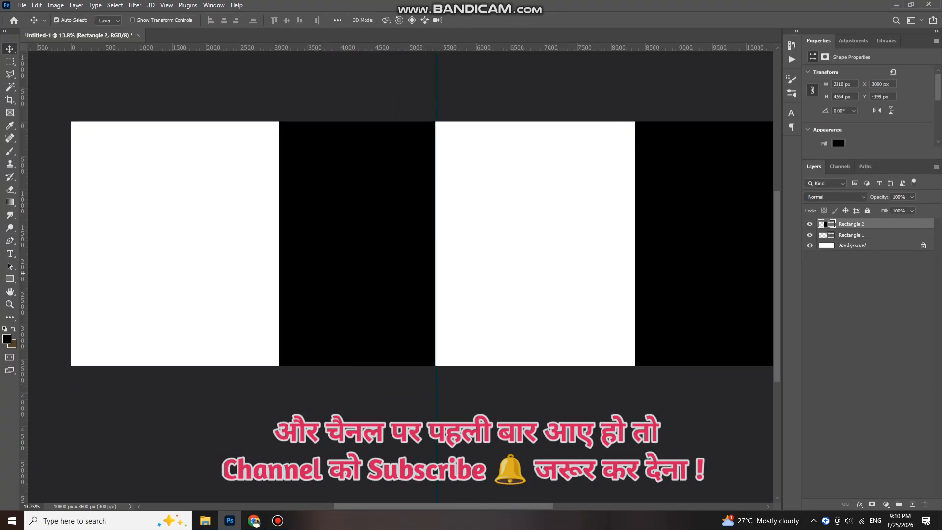
{"action": "scroll", "coordinate": [401, 276], "scroll_direction": "right", "scroll_amount": 4}
{"action": "key", "text": "u"}
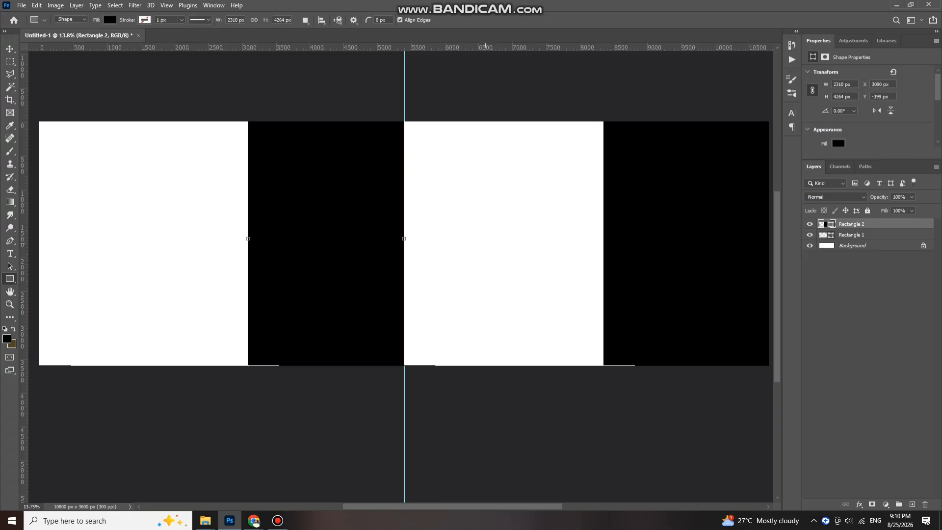
{"action": "left_click_drag", "start_coordinate": [486, 243], "coordinate": [553, 344]}
{"action": "left_click", "coordinate": [10, 49]}
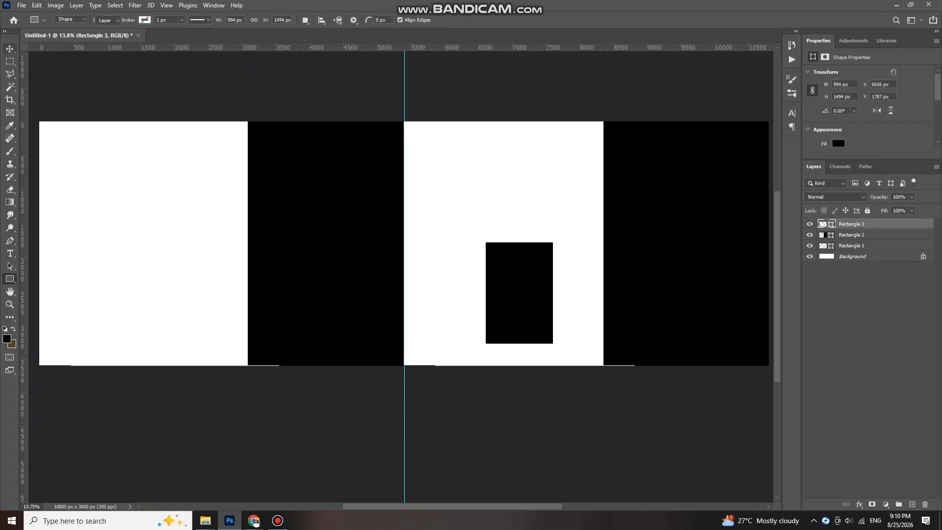
{"action": "left_click_drag", "start_coordinate": [529, 285], "coordinate": [519, 286]}
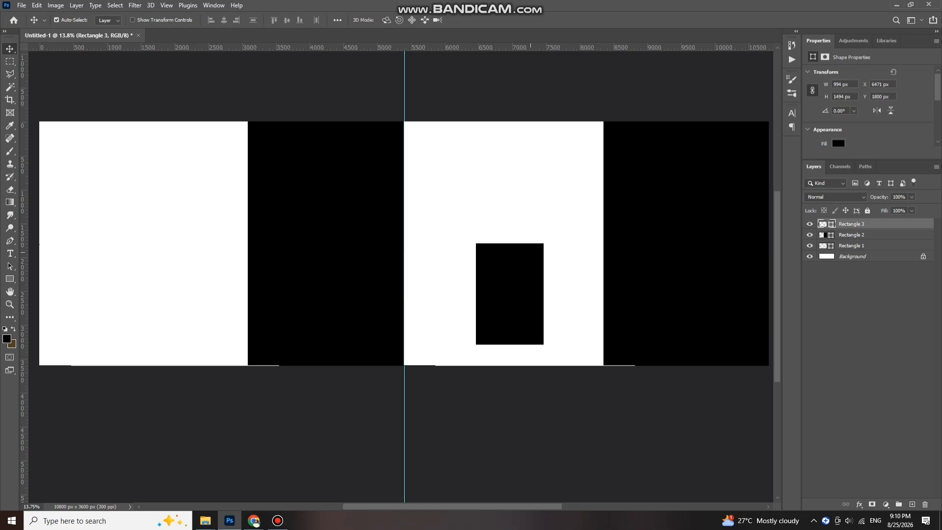
- Add a white Stroke effect of 55 px, positioned inside, to the small black rectangle
{"action": "scroll", "coordinate": [547, 275], "scroll_direction": "down", "scroll_amount": 3}
{"action": "scroll", "coordinate": [550, 269], "scroll_direction": "up", "scroll_amount": 1}
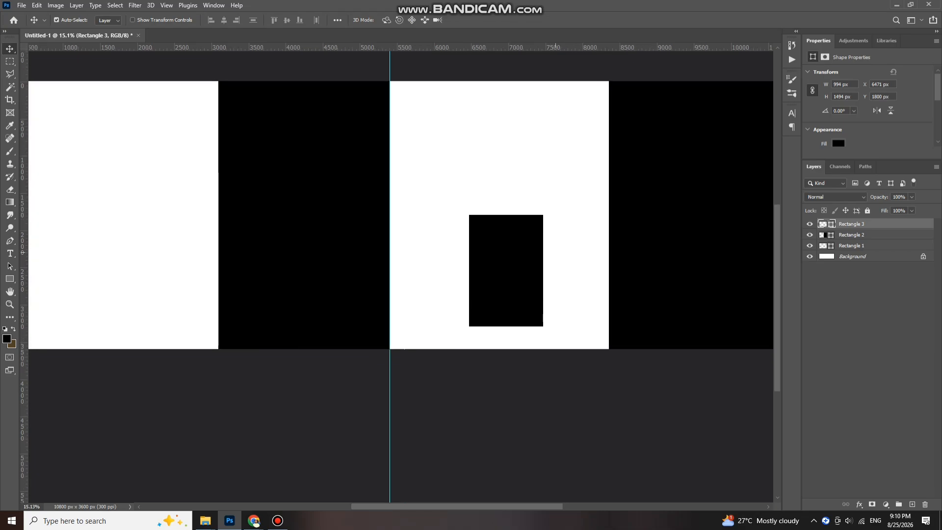
{"action": "left_click", "coordinate": [859, 504]}
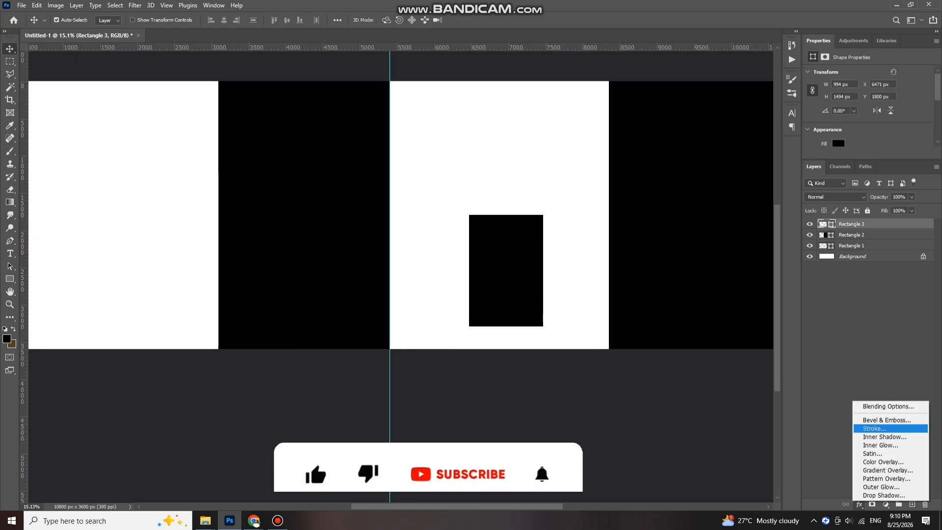
{"action": "left_click", "coordinate": [874, 428]}
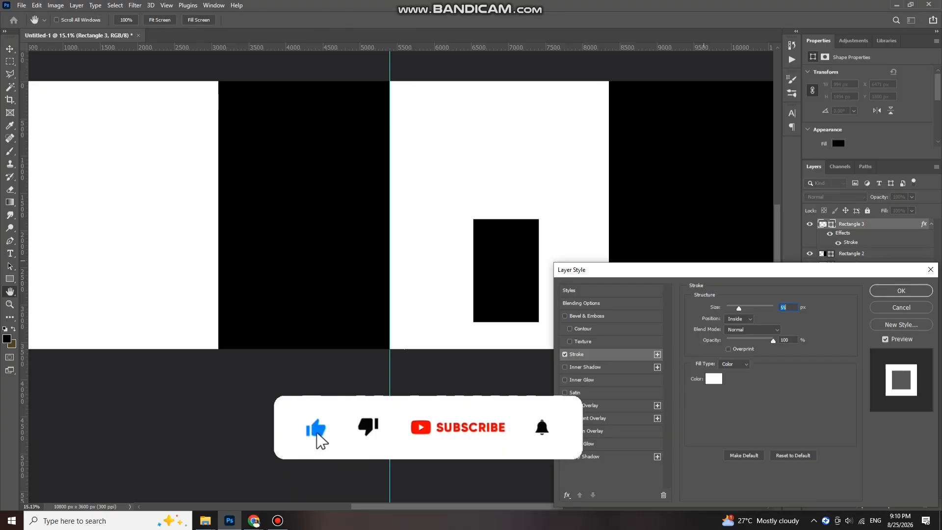
{"action": "key", "text": "Return"}
- Draw a horizontal bar about 1741 x 374 px across the small rectangle and fill it with dark green from the recent colours
{"action": "scroll", "coordinate": [474, 436], "scroll_direction": "up", "scroll_amount": 1}
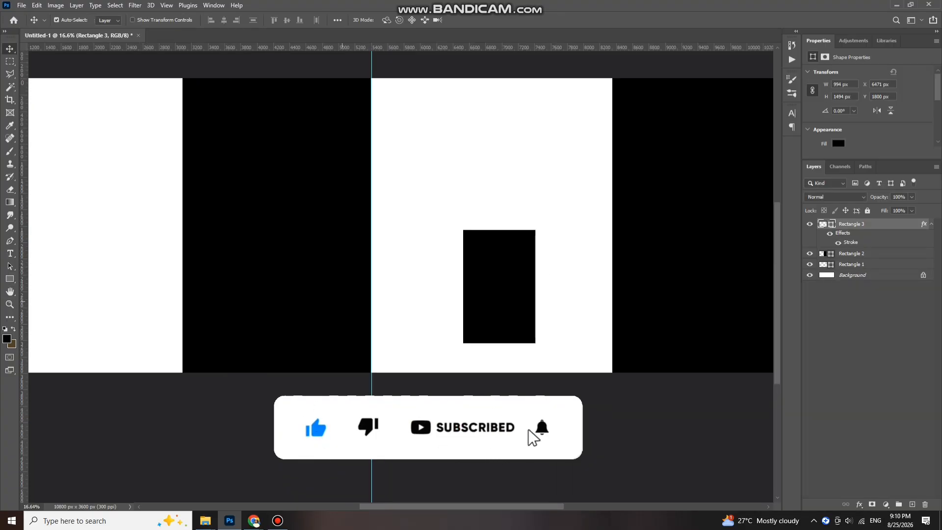
{"action": "key", "text": "u"}
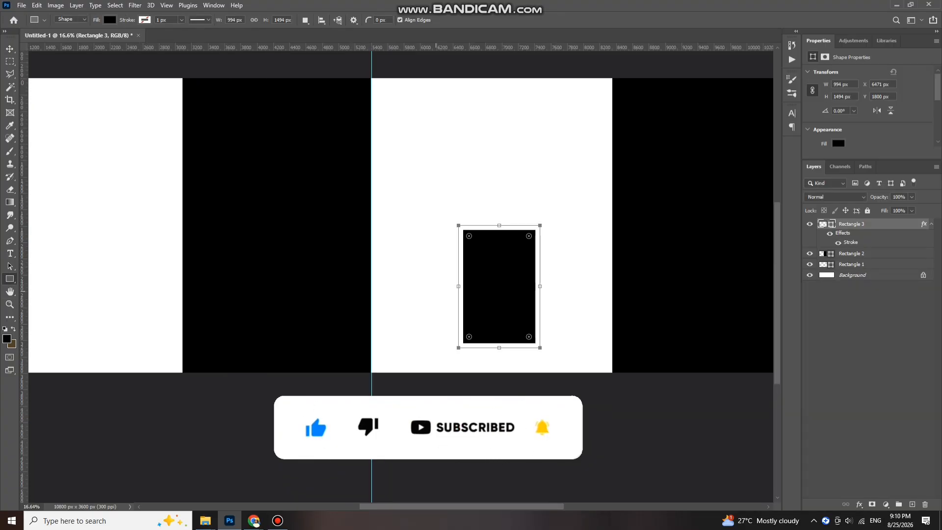
{"action": "left_click_drag", "start_coordinate": [432, 284], "coordinate": [575, 316]}
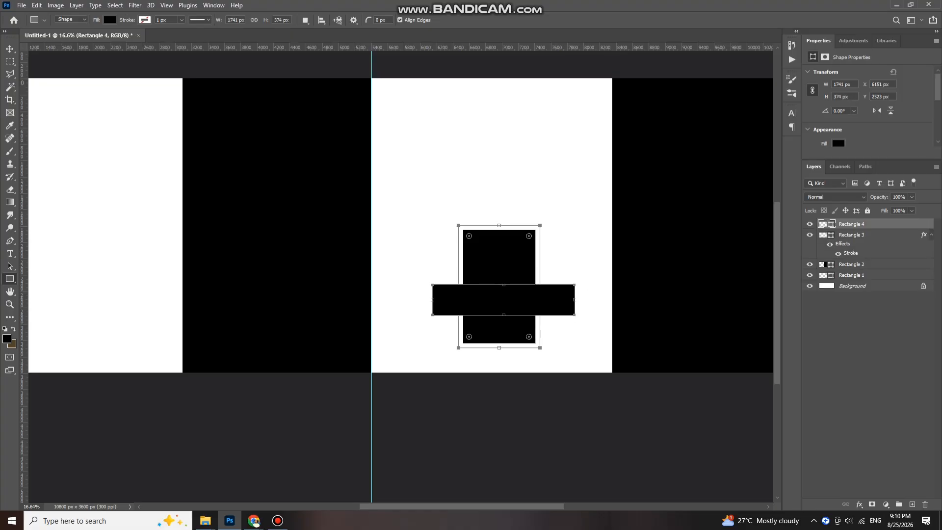
{"action": "left_click", "coordinate": [837, 143]}
{"action": "left_click", "coordinate": [877, 196]}
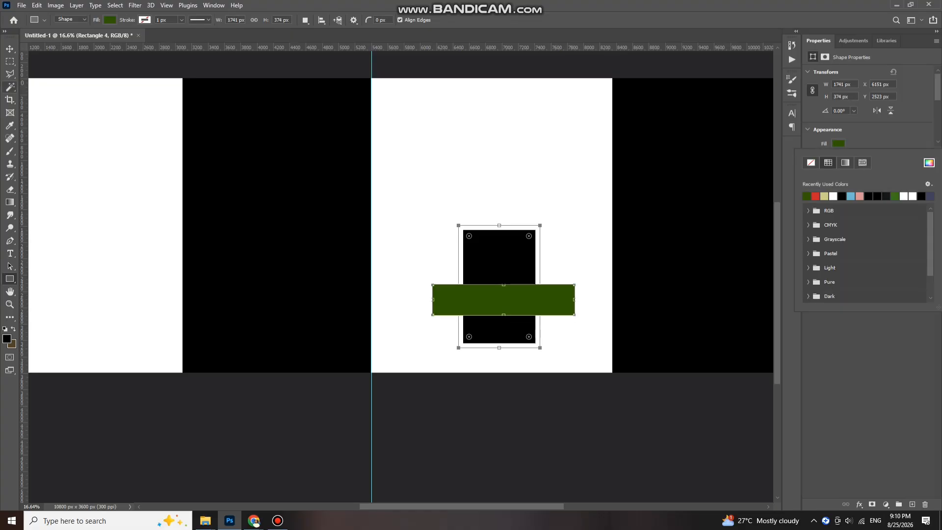
{"action": "key", "text": "Escape"}
- Place the green bar behind the small black rectangle and enlarge both shapes together to about 114.5%
{"action": "key", "text": "v"}
{"action": "left_click_drag", "start_coordinate": [834, 225], "coordinate": [834, 256]}
{"action": "left_click", "coordinate": [853, 224], "text": "ctrl"}
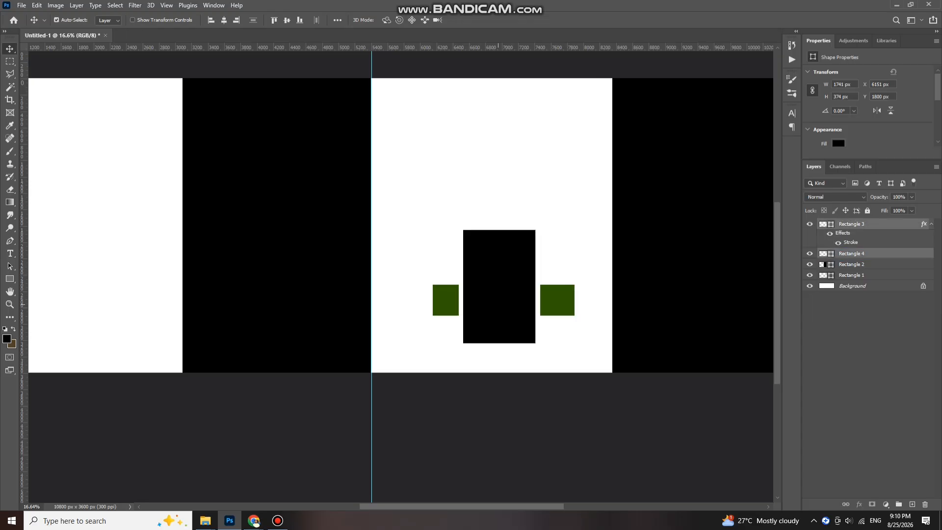
{"action": "mouse_move", "coordinate": [511, 286]}
{"action": "left_mouse_down"}
{"action": "mouse_move", "coordinate": [510, 303]}
{"action": "mouse_move", "coordinate": [498, 299]}
{"action": "mouse_move", "coordinate": [503, 276]}
{"action": "left_mouse_up"}
{"action": "key", "text": "ctrl+t"}
{"action": "left_click_drag", "start_coordinate": [493, 242], "coordinate": [495, 226]}
{"action": "left_click_drag", "start_coordinate": [500, 287], "coordinate": [504, 287]}
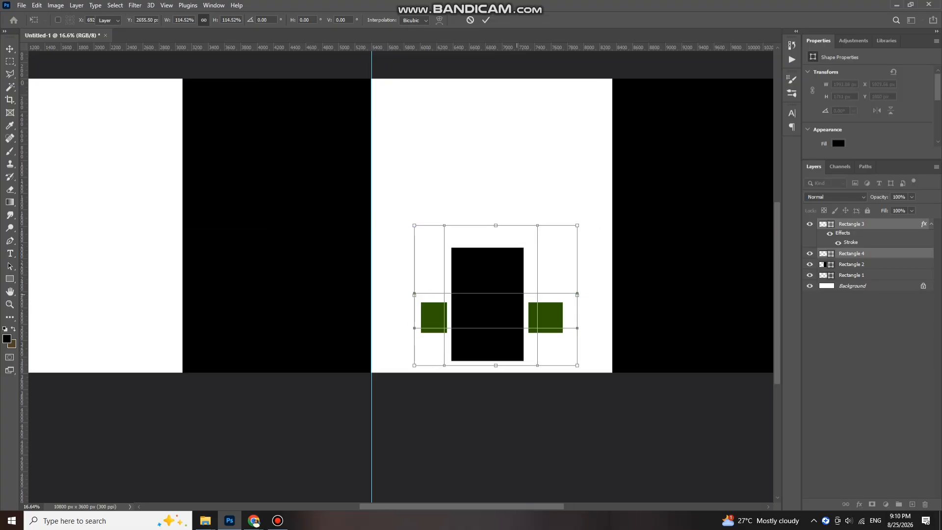
{"action": "key", "text": "Return"}
- Set the green bar's opacity to 80% and widen it on both sides to about 2174 px
{"action": "left_click", "coordinate": [429, 313]}
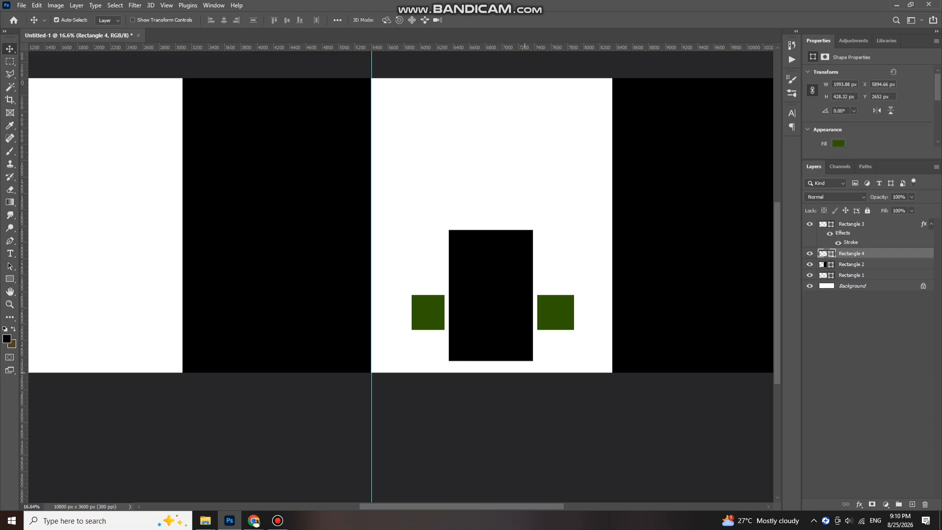
{"action": "left_click_drag", "start_coordinate": [896, 208], "coordinate": [903, 208]}
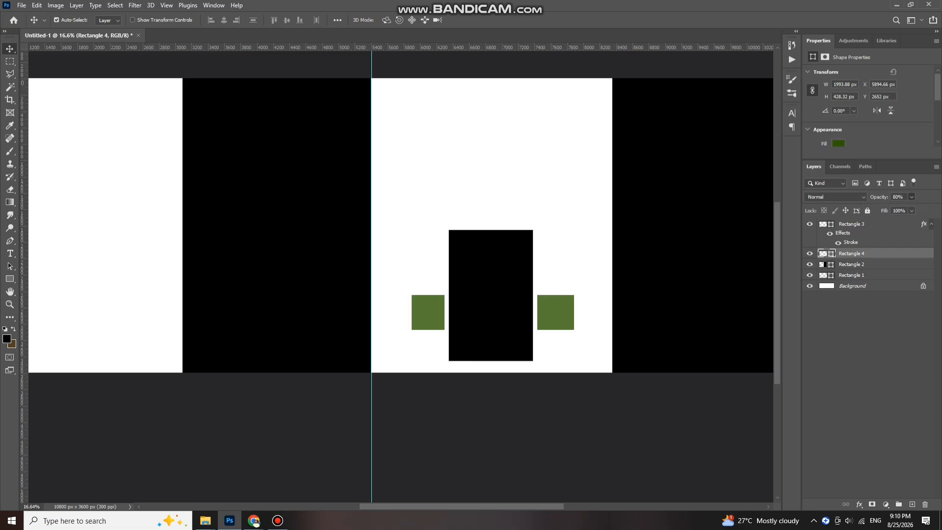
{"action": "key", "text": "ctrl+y"}
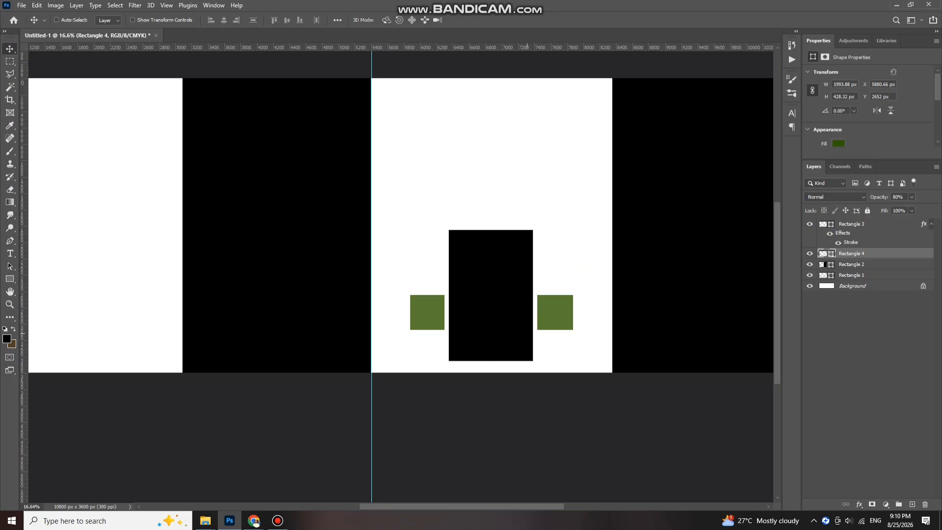
{"action": "key", "text": "ctrl+t"}
{"action": "left_click_drag", "start_coordinate": [573, 312], "coordinate": [580, 312]}
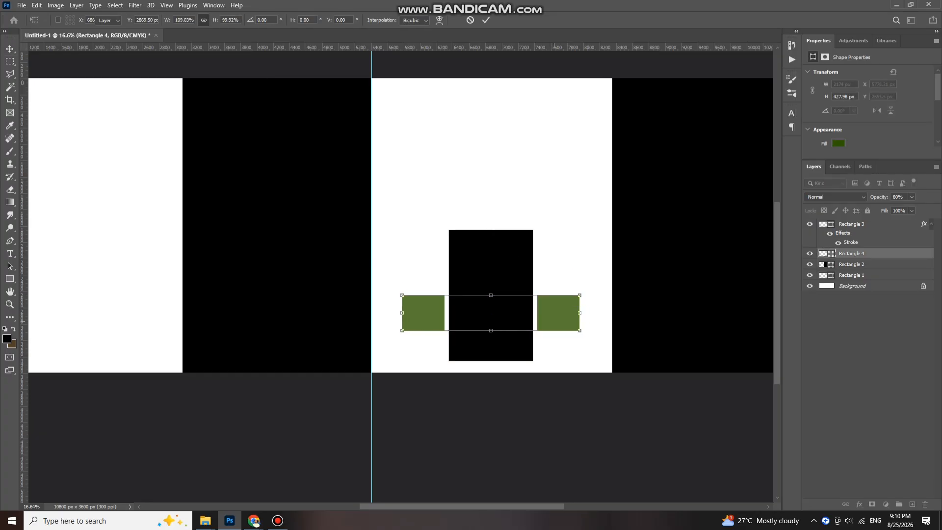
{"action": "key", "text": "Return"}
- Draw a narrow full-height green rectangle about 563 x 3997 px on the white area at the left part of the canvas
{"action": "scroll", "coordinate": [538, 282], "scroll_direction": "down", "scroll_amount": 1}
{"action": "scroll", "coordinate": [537, 282], "scroll_direction": "up", "scroll_amount": 3}
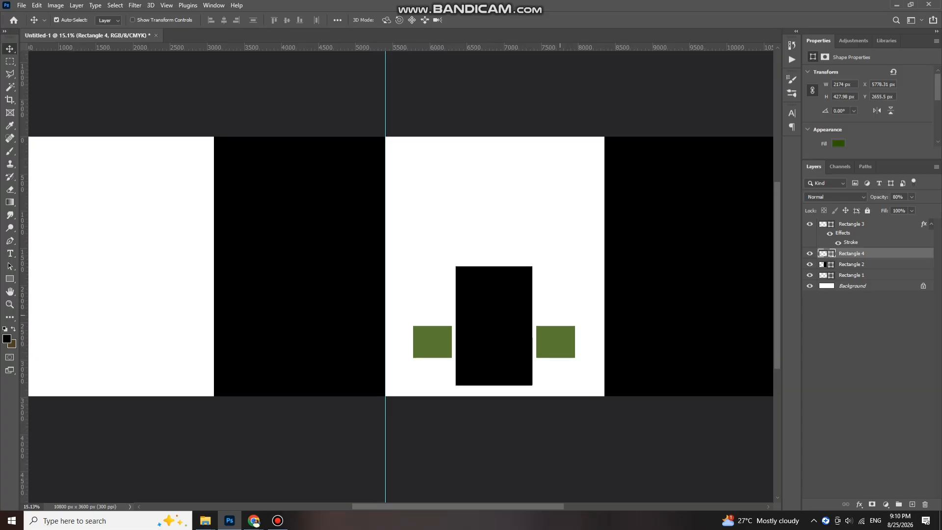
{"action": "scroll", "coordinate": [352, 392], "scroll_direction": "left", "scroll_amount": 3}
{"action": "scroll", "coordinate": [352, 392], "scroll_direction": "left", "scroll_amount": 3}
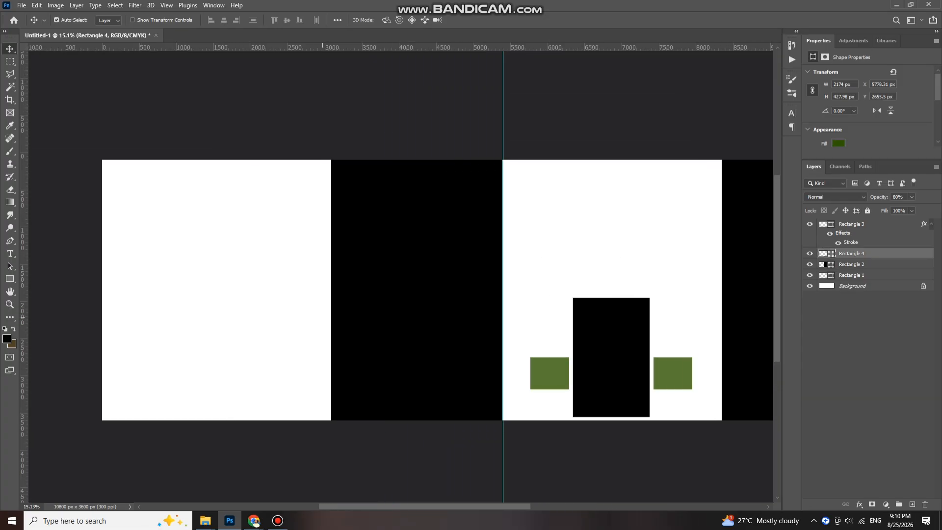
{"action": "scroll", "coordinate": [351, 393], "scroll_direction": "down", "scroll_amount": 2}
{"action": "key", "text": "u"}
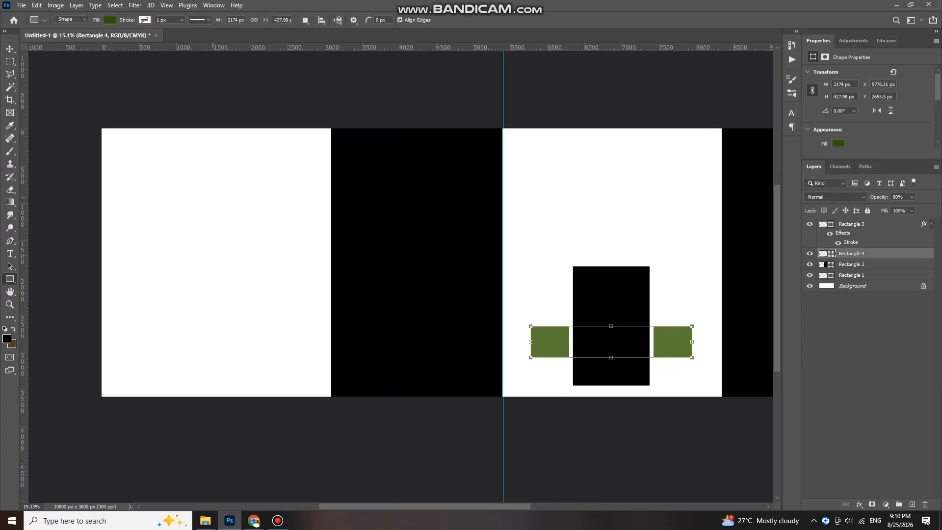
{"action": "left_click_drag", "start_coordinate": [153, 118], "coordinate": [196, 415]}
- Lower the narrow green strip's opacity to 47% and move it slightly left to about X 607 px
{"action": "key", "text": "v"}
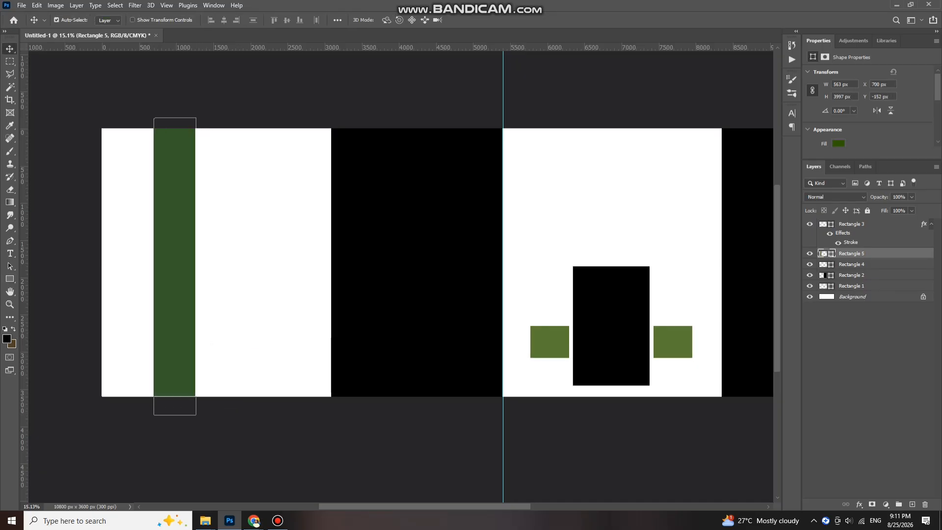
{"action": "left_click_drag", "start_coordinate": [882, 208], "coordinate": [888, 208]}
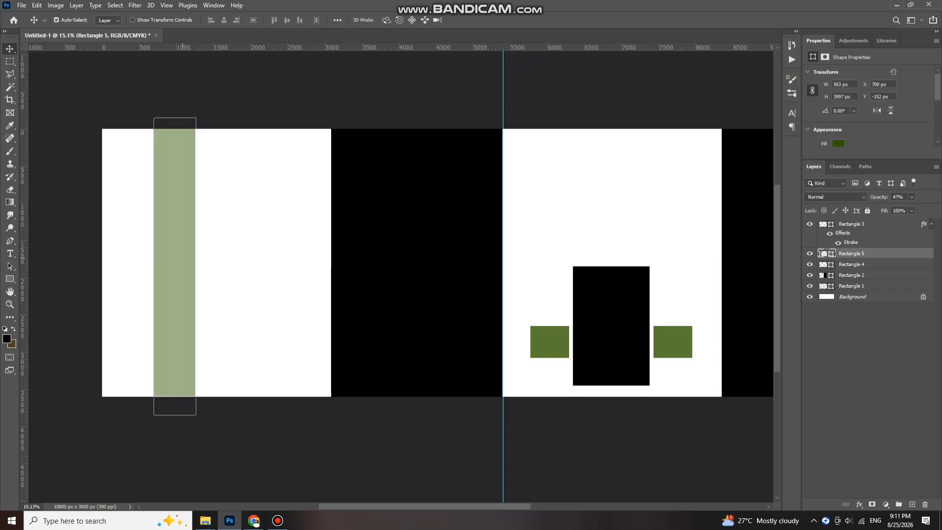
{"action": "left_click_drag", "start_coordinate": [184, 260], "coordinate": [177, 257]}
{"action": "scroll", "coordinate": [561, 349], "scroll_direction": "down", "scroll_amount": 1}
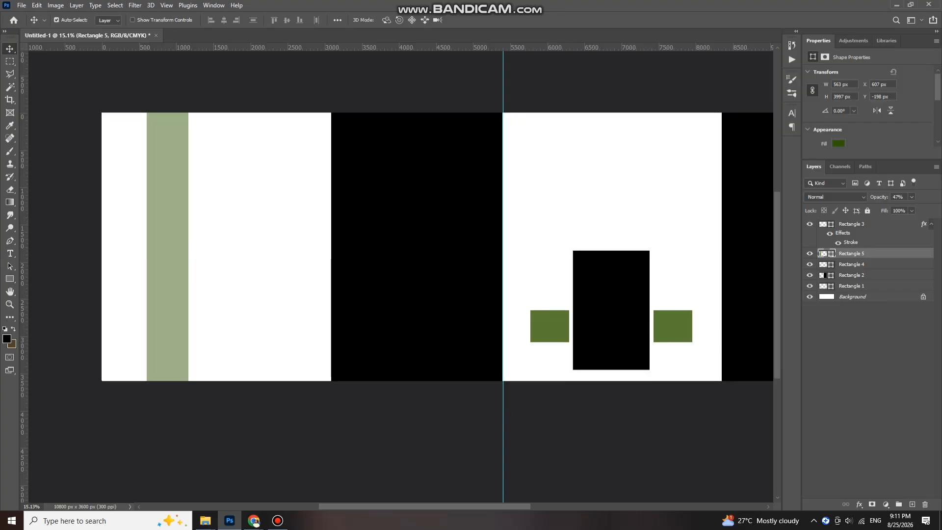
- Draw a rectangle about 1144 x 1989 px on the white area beside the narrow green strip and fill it black
{"action": "key", "text": "u"}
{"action": "left_click_drag", "start_coordinate": [229, 186], "coordinate": [314, 334]}
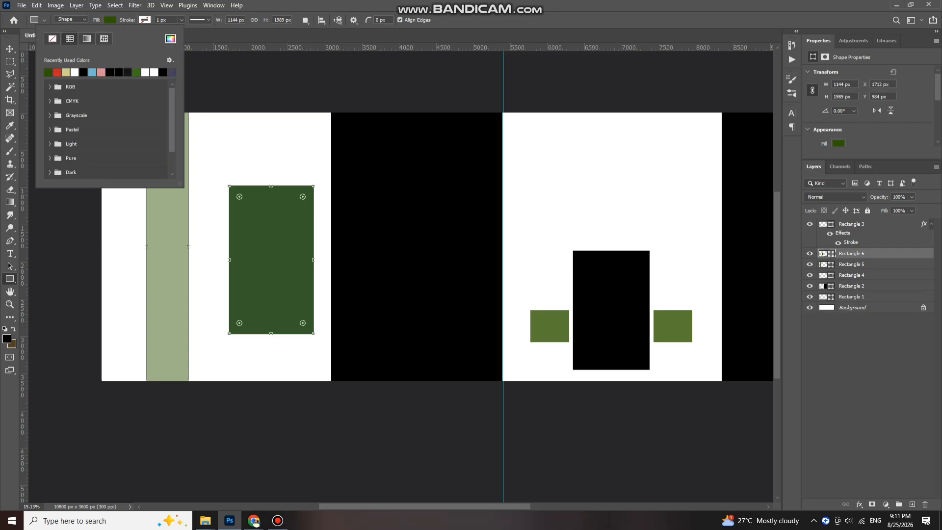
{"action": "left_click", "coordinate": [110, 20]}
{"action": "left_click", "coordinate": [9, 48]}
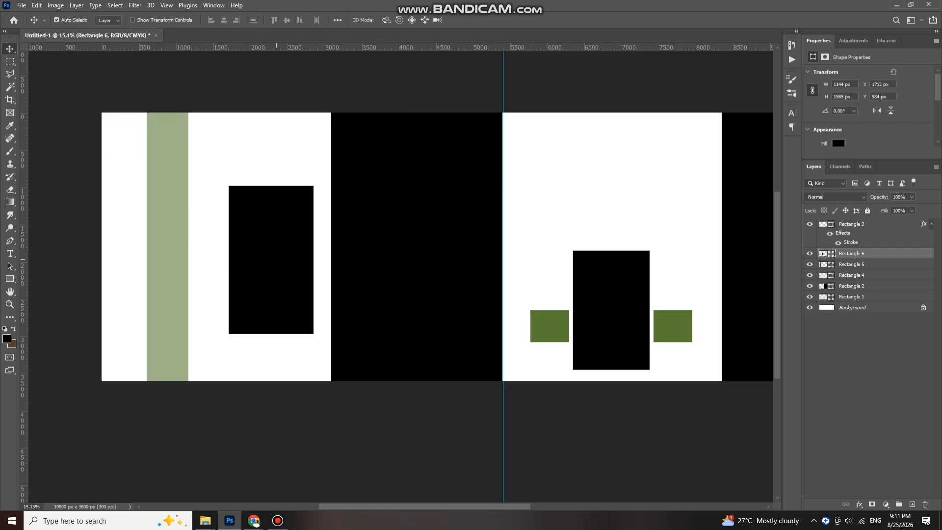
- Move the new black rectangle close to the tall black placeholder and enlarge it to about 1250 x 2127 px
{"action": "mouse_move", "coordinate": [283, 231]}
{"action": "left_mouse_down"}
{"action": "mouse_move", "coordinate": [243, 233]}
{"action": "mouse_move", "coordinate": [296, 235]}
{"action": "left_mouse_up"}
{"action": "key", "text": "ctrl+t"}
{"action": "left_click_drag", "start_coordinate": [241, 337], "coordinate": [235, 348]}
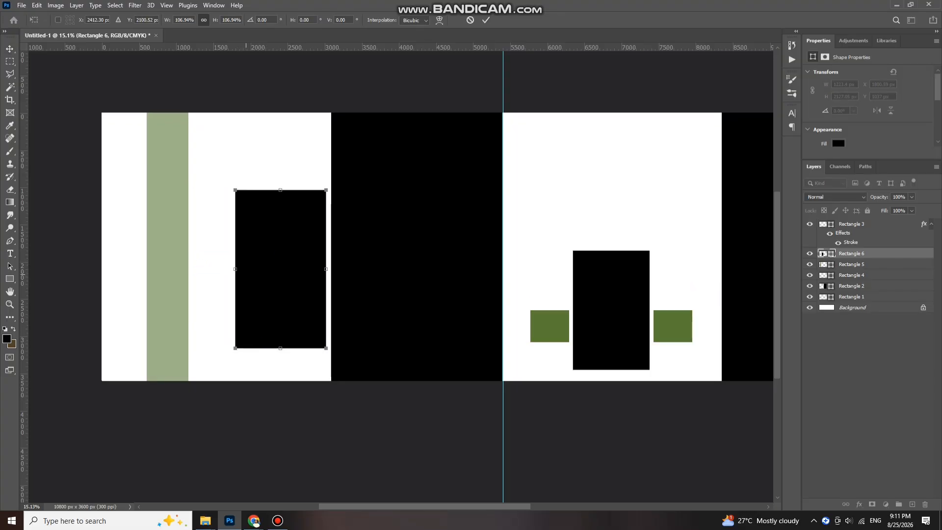
{"action": "key", "text": "Return"}
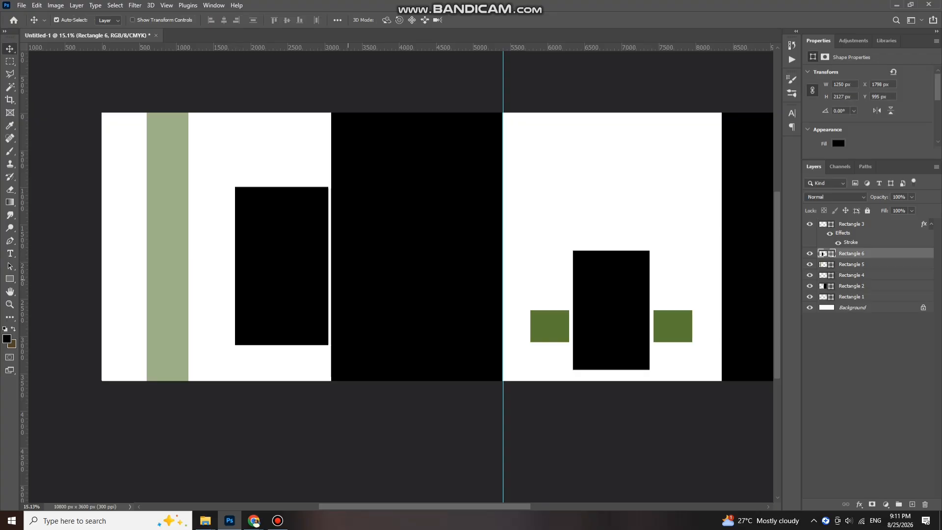
- Duplicate the black rectangle over the green strip, round the copy's top-left corner by 480 px and line it up level with the original
{"action": "scroll", "coordinate": [259, 186], "scroll_direction": "up", "scroll_amount": 1}
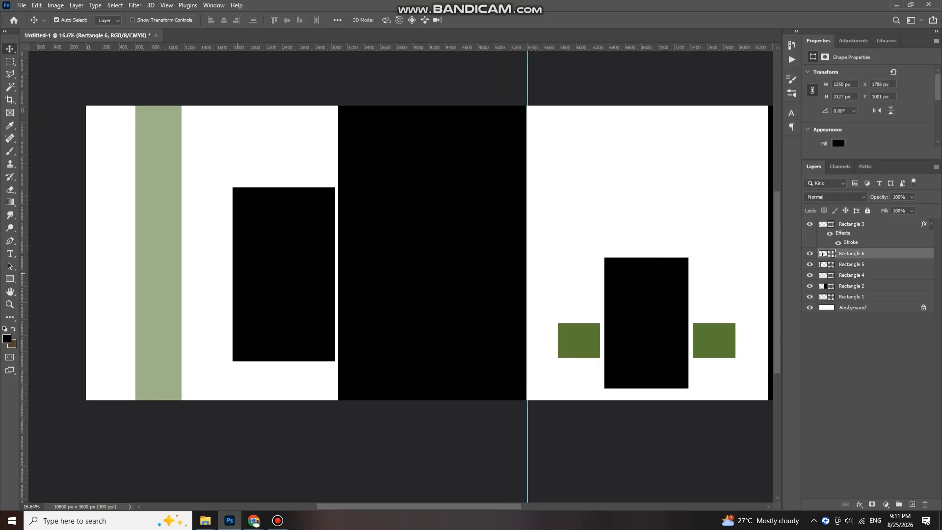
{"action": "mouse_move", "coordinate": [285, 254]}
{"action": "left_mouse_down"}
{"action": "mouse_move", "coordinate": [170, 227]}
{"action": "mouse_move", "coordinate": [174, 256]}
{"action": "left_mouse_up"}
{"action": "scroll", "coordinate": [866, 111], "scroll_direction": "down", "scroll_amount": 5}
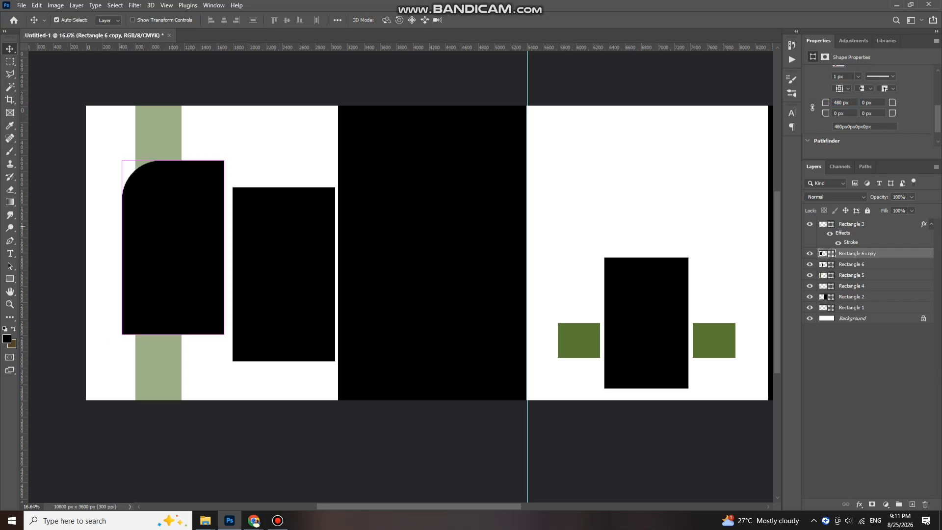
{"action": "left_click_drag", "start_coordinate": [177, 199], "coordinate": [178, 225]}
{"action": "key", "text": "shift+Right"}
{"action": "key", "text": "shift+Right"}
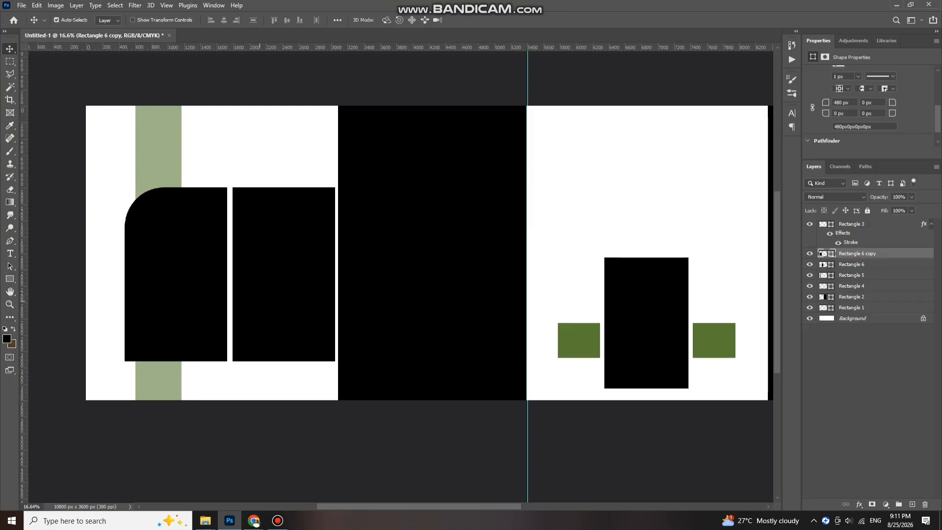
- Enlarge the rounded-corner copy to about 121.8% and shift it left, leaving a thin gap beside the smaller rectangle
{"action": "key", "text": "ctrl+t"}
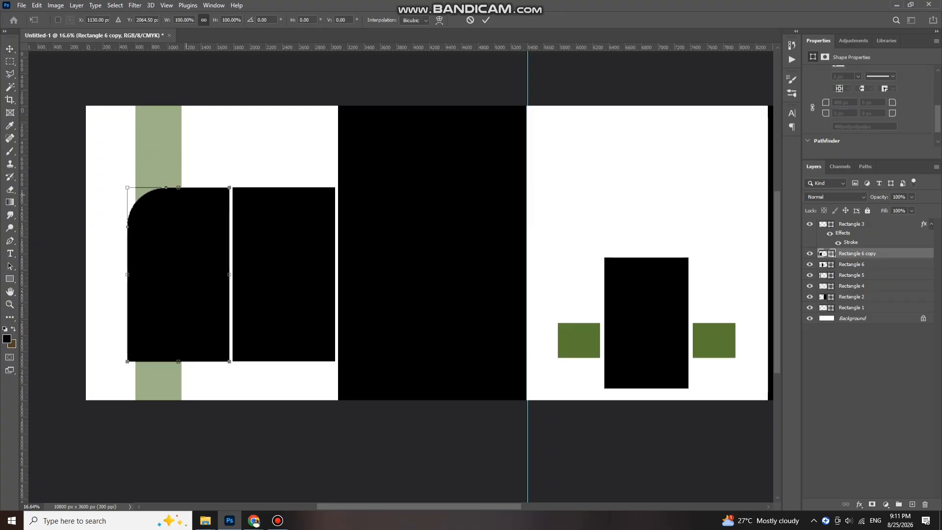
{"action": "left_click_drag", "start_coordinate": [178, 188], "coordinate": [175, 150]}
{"action": "key", "text": "Left"}
{"action": "key", "text": "Left"}
{"action": "key", "text": "Left"}
{"action": "key", "text": "Left"}
{"action": "key", "text": "Left"}
{"action": "key", "text": "Left"}
{"action": "key", "text": "Left"}
{"action": "key", "text": "Left"}
{"action": "key", "text": "Left"}
{"action": "key", "text": "Left"}
{"action": "key", "text": "Left"}
{"action": "key", "text": "Left"}
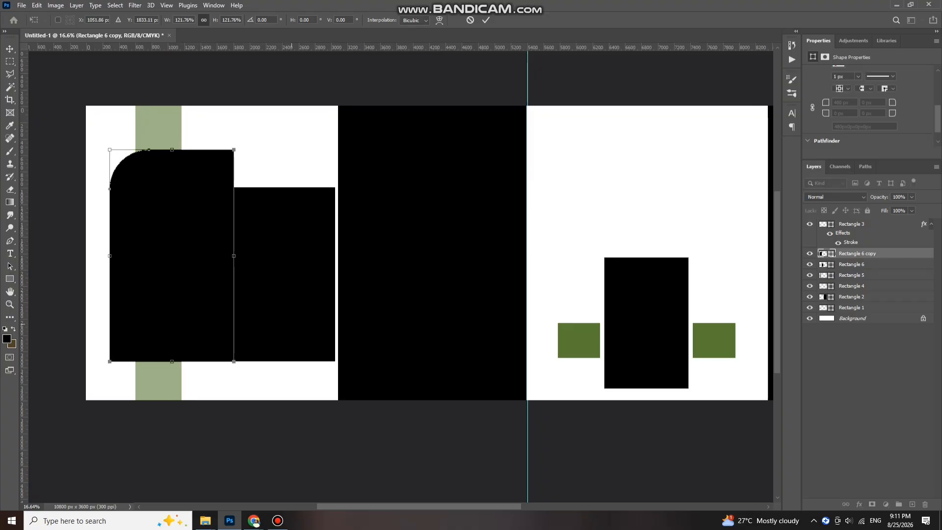
{"action": "key", "text": "Left"}
{"action": "key", "text": "Return"}
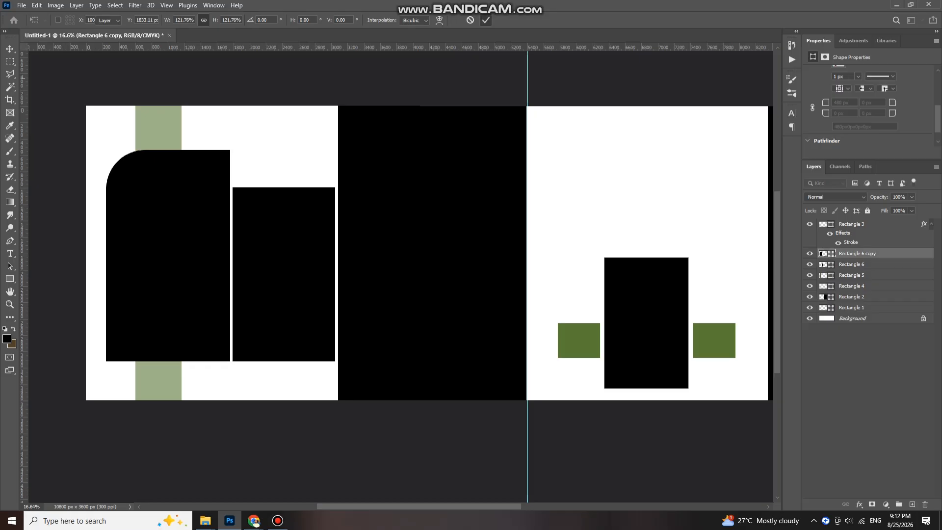
- Scale the two side-by-side black rectangles together to about 106.6% and position them centred vertically in the white area
{"action": "left_click", "coordinate": [262, 290]}
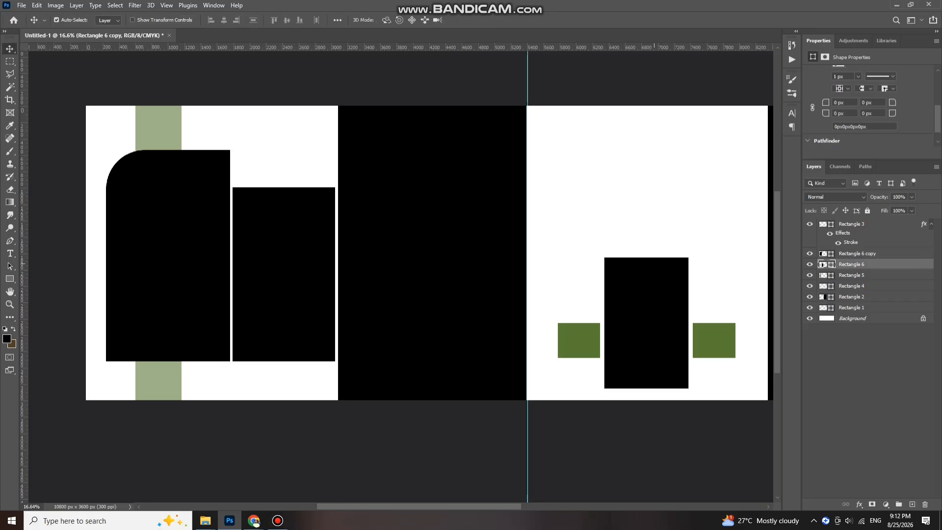
{"action": "left_click", "coordinate": [196, 272], "text": "ctrl+shift"}
{"action": "key", "text": "ctrl+t"}
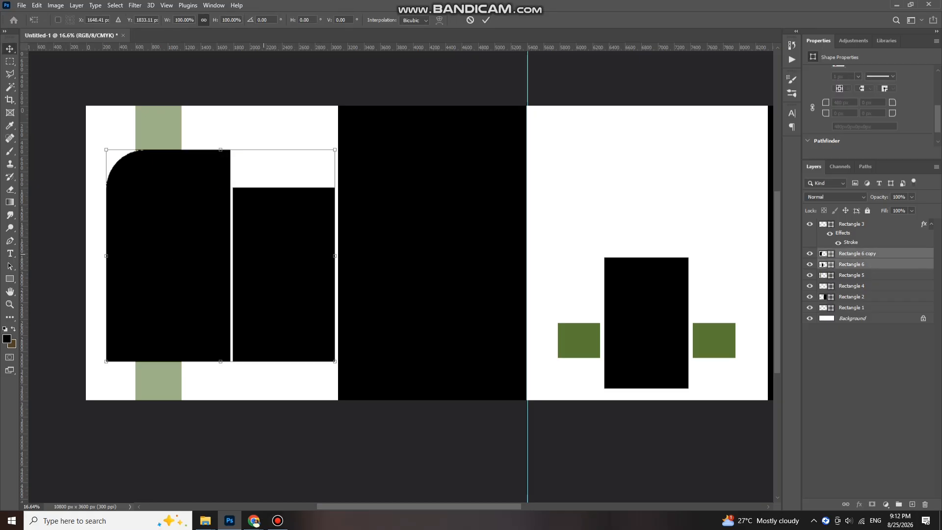
{"action": "left_click_drag", "start_coordinate": [257, 251], "coordinate": [243, 253]}
{"action": "left_click_drag", "start_coordinate": [321, 151], "coordinate": [335, 137]}
{"action": "key", "text": "Left"}
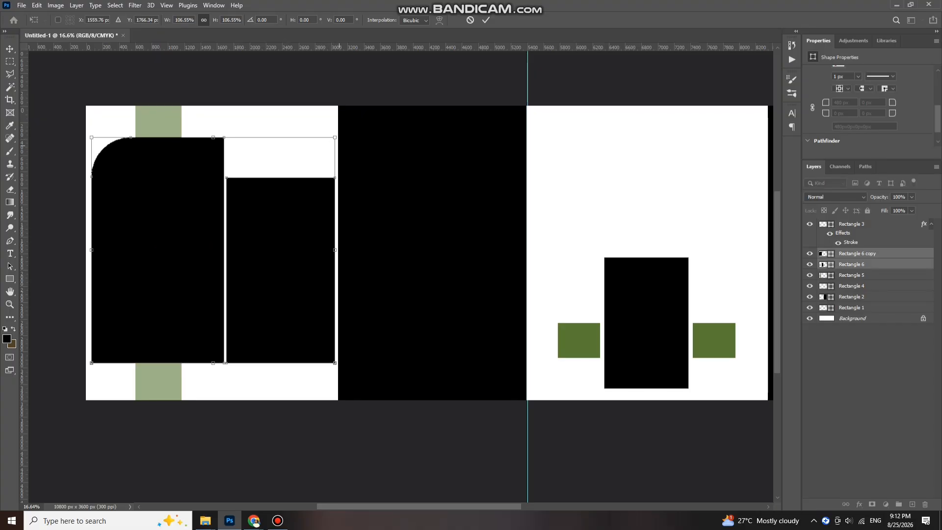
{"action": "key", "text": "Down"}
{"action": "key", "text": "Down"}
{"action": "key", "text": "Down"}
{"action": "key", "text": "Down"}
{"action": "key", "text": "Up"}
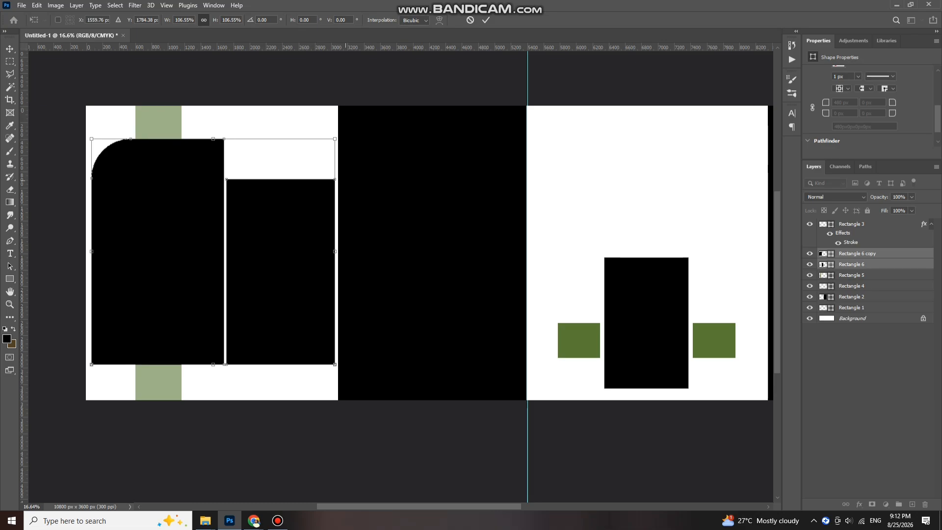
{"action": "key", "text": "Return"}
- Unlock the Background so that it becomes a regular layer
{"action": "scroll", "coordinate": [269, 272], "scroll_direction": "up", "scroll_amount": 1}
{"action": "scroll", "coordinate": [269, 272], "scroll_direction": "up", "scroll_amount": 1}
{"action": "scroll", "coordinate": [269, 272], "scroll_direction": "down", "scroll_amount": 1}
{"action": "scroll", "coordinate": [270, 272], "scroll_direction": "down", "scroll_amount": 2}
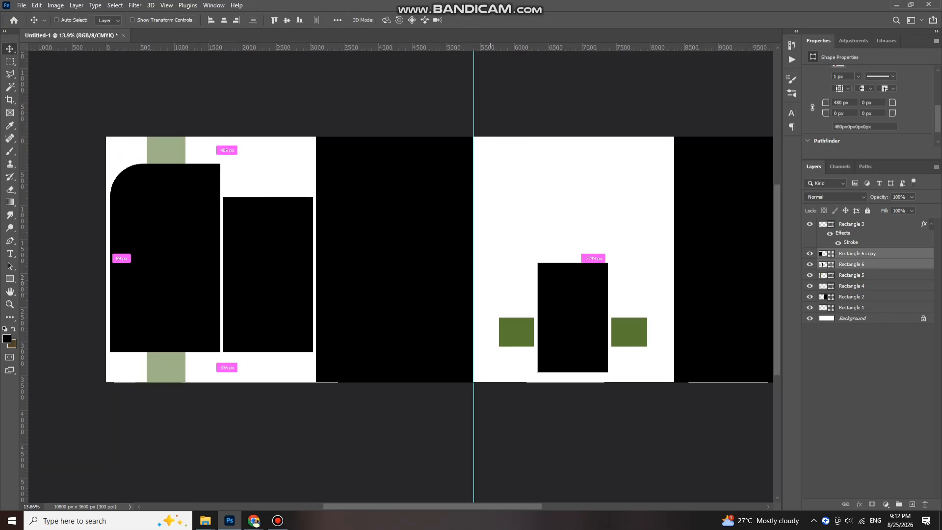
{"action": "scroll", "coordinate": [270, 272], "scroll_direction": "right", "scroll_amount": 1}
{"action": "scroll", "coordinate": [468, 275], "scroll_direction": "down", "scroll_amount": 1}
{"action": "scroll", "coordinate": [467, 275], "scroll_direction": "right", "scroll_amount": 1}
{"action": "scroll", "coordinate": [468, 275], "scroll_direction": "right", "scroll_amount": 1}
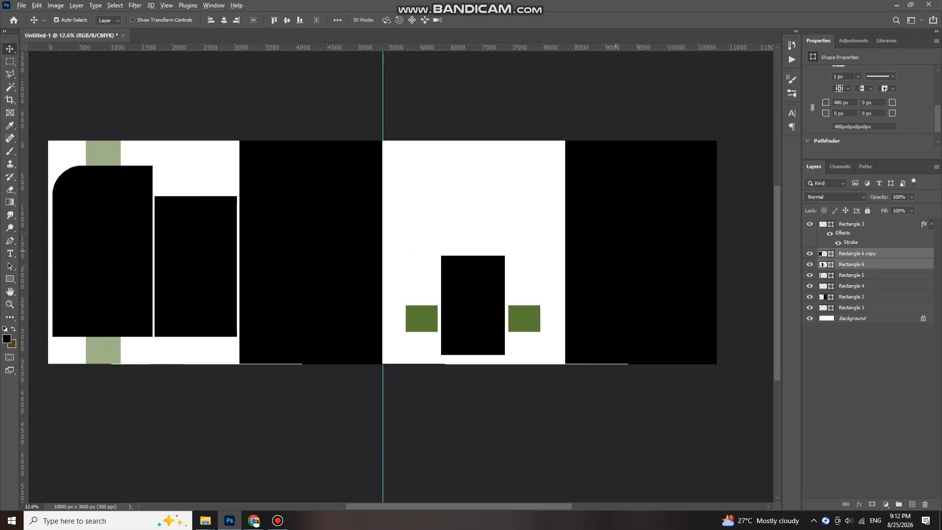
{"action": "scroll", "coordinate": [467, 275], "scroll_direction": "up", "scroll_amount": 1}
{"action": "left_click", "coordinate": [467, 417], "text": "ctrl"}
{"action": "left_click", "coordinate": [924, 318]}
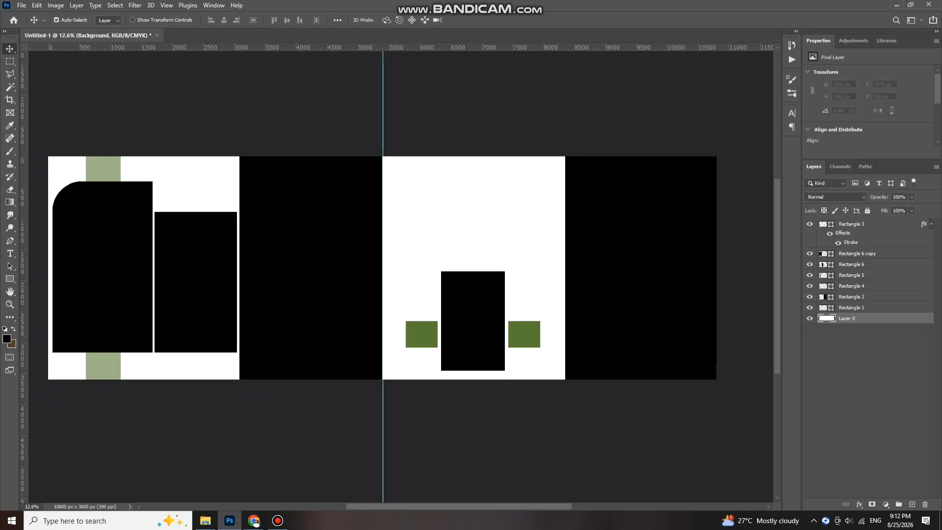
- Place the photo "engagement poses for couple" from the SAGAYI folder above Layer 0 and enlarge it to about 3227 x 4840 px, filling the white area right of the guide
{"action": "scroll", "coordinate": [400, 275], "scroll_direction": "right", "scroll_amount": 1}
{"action": "mouse_move", "coordinate": [205, 520]}
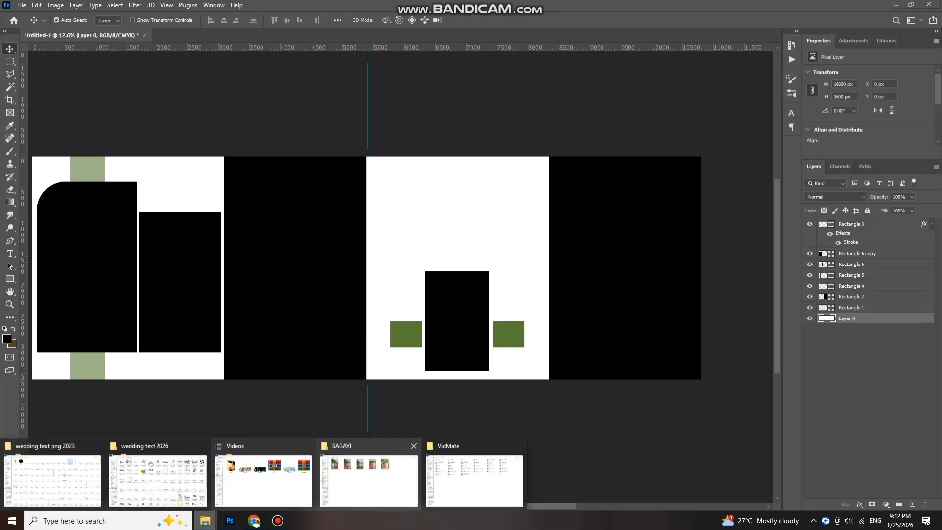
{"action": "left_click", "coordinate": [474, 473]}
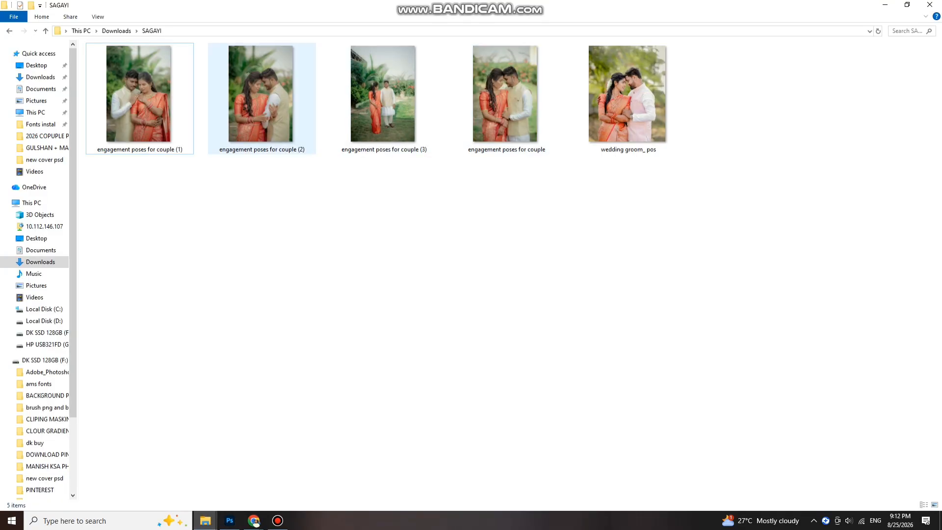
{"action": "left_click_drag", "start_coordinate": [525, 113], "coordinate": [383, 319]}
{"action": "left_click_drag", "start_coordinate": [409, 283], "coordinate": [488, 244]}
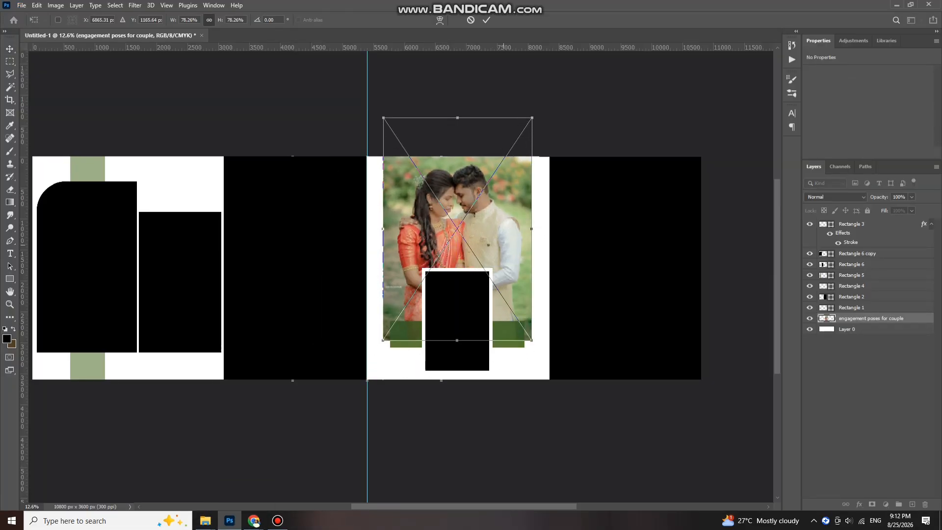
{"action": "left_click_drag", "start_coordinate": [457, 341], "coordinate": [467, 362]}
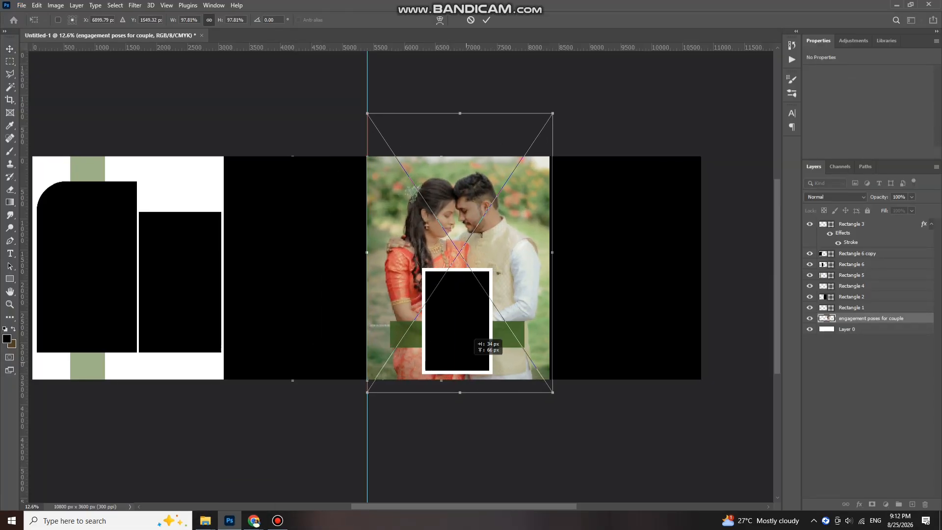
{"action": "left_click_drag", "start_coordinate": [460, 114], "coordinate": [460, 92]}
{"action": "key", "text": "Return"}
- Add a layer mask to the couple photo and invert it to black
{"action": "scroll", "coordinate": [482, 111], "scroll_direction": "up", "scroll_amount": 1}
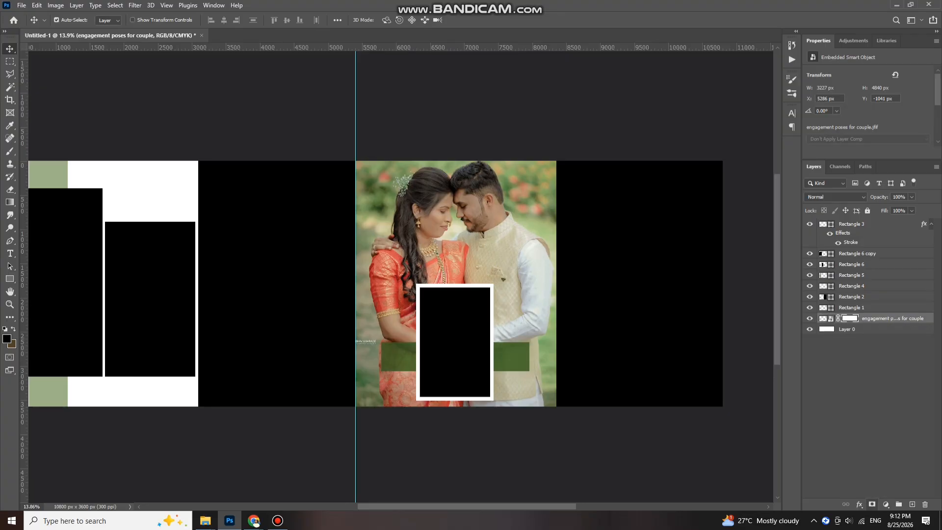
{"action": "left_click_drag", "start_coordinate": [425, 250], "coordinate": [405, 251]}
{"action": "key", "text": "ctrl+i"}
- Paint white on the mask with a soft 3100 px brush at 74% flow to reveal the couple, keeping the bottom faded
{"action": "key", "text": "b"}
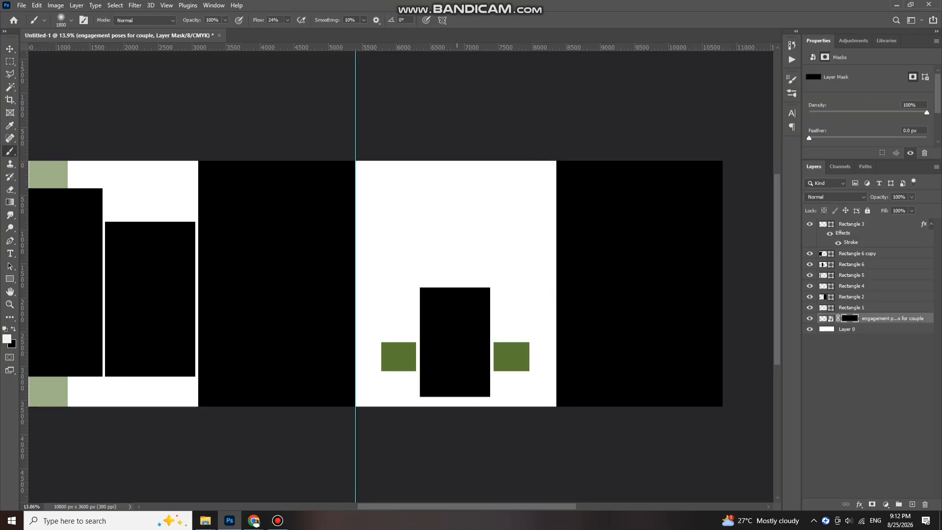
{"action": "key", "text": "bracketright"}
{"action": "key", "text": "bracketright"}
{"action": "key", "text": "bracketright"}
{"action": "key", "text": "bracketright"}
{"action": "key", "text": "bracketright"}
{"action": "key", "text": "bracketright"}
{"action": "key", "text": "bracketright"}
{"action": "key", "text": "bracketright"}
{"action": "key", "text": "bracketright"}
{"action": "key", "text": "bracketright"}
{"action": "key", "text": "bracketright"}
{"action": "key", "text": "bracketright"}
{"action": "key", "text": "bracketright"}
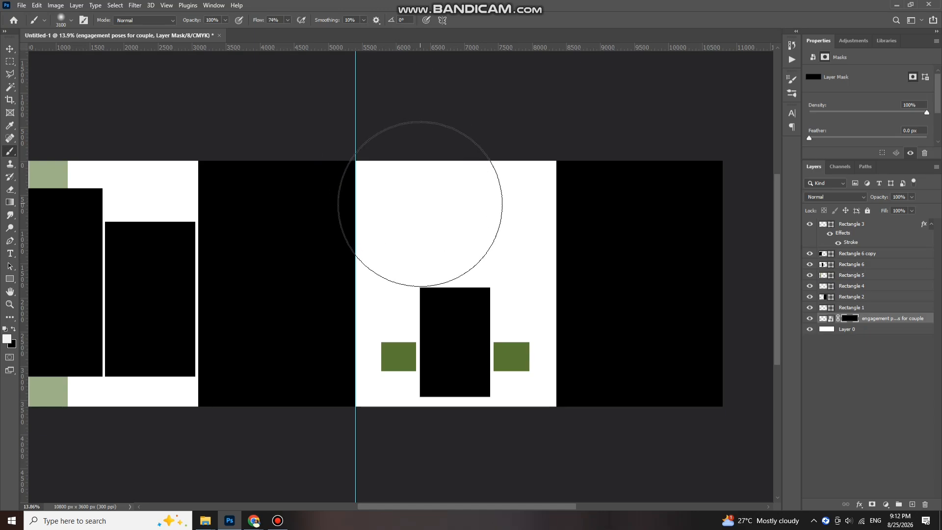
{"action": "left_click", "coordinate": [451, 216]}
{"action": "left_click", "coordinate": [481, 228]}
{"action": "mouse_move", "coordinate": [455, 231]}
{"action": "left_mouse_down"}
{"action": "mouse_move", "coordinate": [391, 199]}
{"action": "mouse_move", "coordinate": [402, 229]}
{"action": "mouse_move", "coordinate": [393, 196]}
{"action": "mouse_move", "coordinate": [516, 180]}
{"action": "mouse_move", "coordinate": [475, 211]}
{"action": "mouse_move", "coordinate": [342, 195]}
{"action": "mouse_move", "coordinate": [471, 219]}
{"action": "mouse_move", "coordinate": [549, 188]}
{"action": "mouse_move", "coordinate": [361, 214]}
{"action": "mouse_move", "coordinate": [476, 242]}
{"action": "mouse_move", "coordinate": [569, 203]}
{"action": "mouse_move", "coordinate": [501, 252]}
{"action": "mouse_move", "coordinate": [378, 253]}
{"action": "mouse_move", "coordinate": [542, 219]}
{"action": "mouse_move", "coordinate": [386, 266]}
{"action": "mouse_move", "coordinate": [315, 235]}
{"action": "mouse_move", "coordinate": [500, 248]}
{"action": "mouse_move", "coordinate": [519, 263]}
{"action": "mouse_move", "coordinate": [358, 272]}
{"action": "mouse_move", "coordinate": [451, 289]}
{"action": "mouse_move", "coordinate": [503, 280]}
{"action": "mouse_move", "coordinate": [476, 280]}
{"action": "mouse_move", "coordinate": [491, 287]}
{"action": "mouse_move", "coordinate": [493, 271]}
{"action": "mouse_move", "coordinate": [511, 286]}
{"action": "left_mouse_up"}
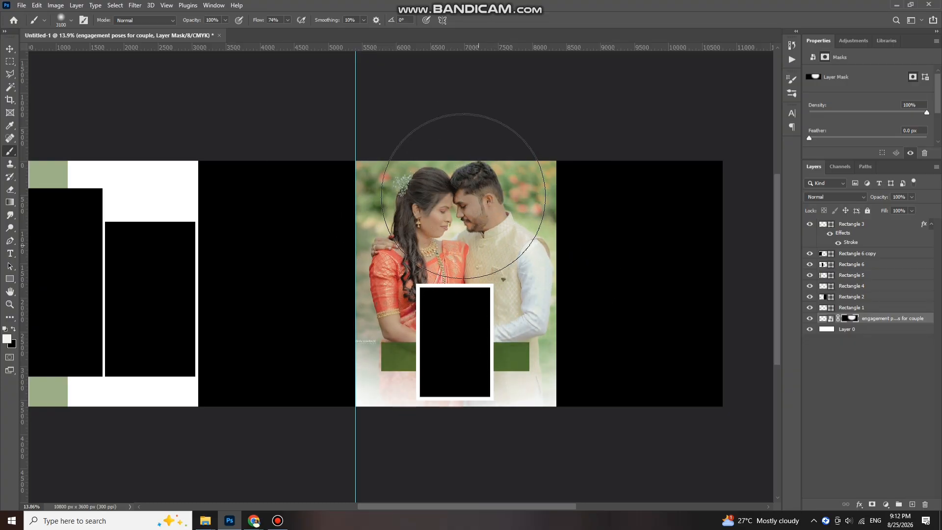
- Rasterize the couple photo and try a 2700 px brush over its lower edge, undoing the last stroke
{"action": "key", "text": "v"}
{"action": "scroll", "coordinate": [522, 285], "scroll_direction": "down", "scroll_amount": 2}
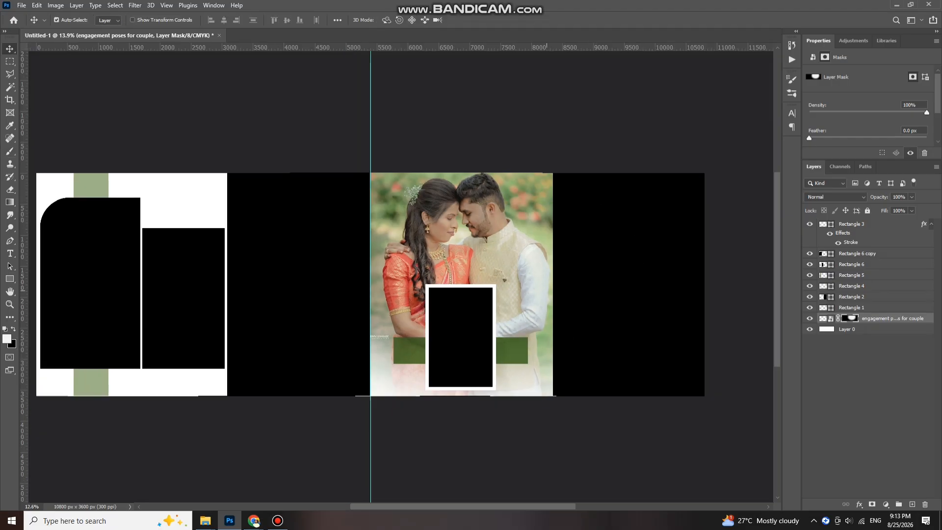
{"action": "scroll", "coordinate": [495, 318], "scroll_direction": "up", "scroll_amount": 3}
{"action": "scroll", "coordinate": [554, 384], "scroll_direction": "down", "scroll_amount": 1}
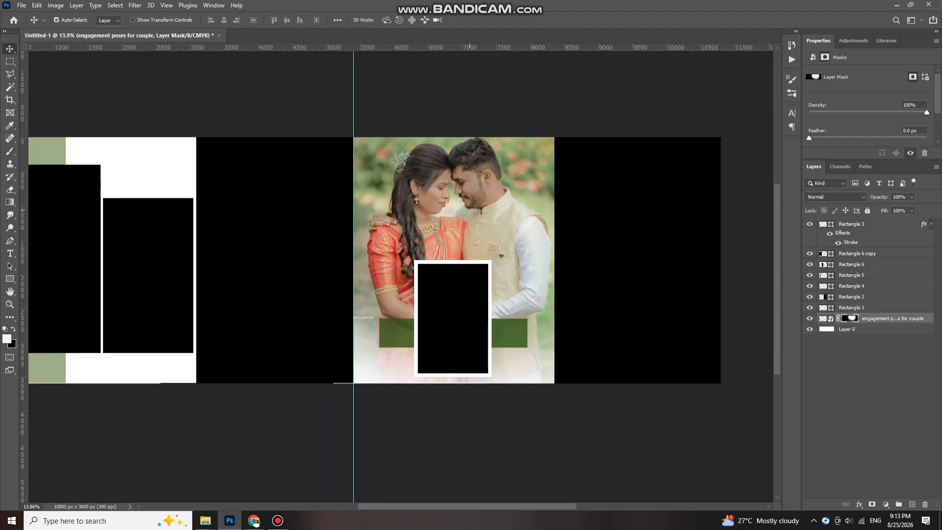
{"action": "left_click", "coordinate": [398, 365]}
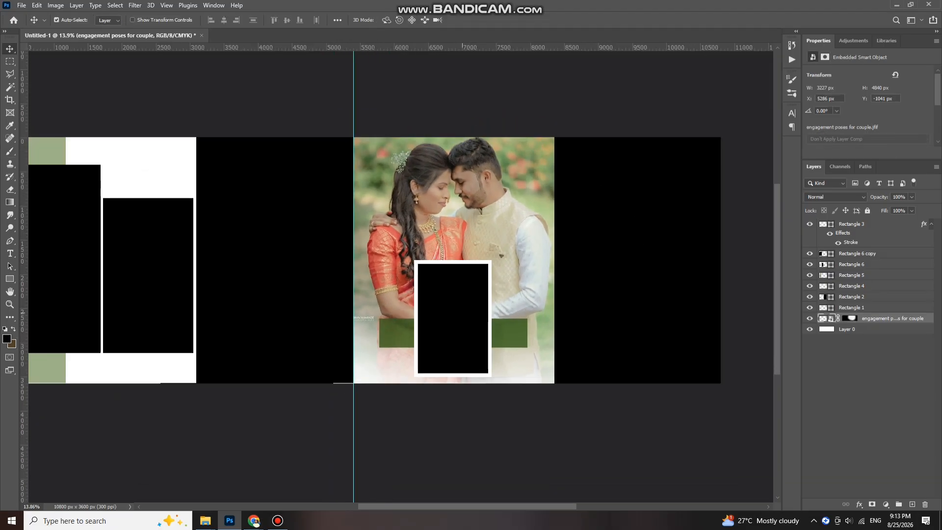
{"action": "key", "text": "b"}
{"action": "key", "text": "bracketleft"}
{"action": "key", "text": "bracketleft"}
{"action": "key", "text": "bracketleft"}
{"action": "key", "text": "bracketleft"}
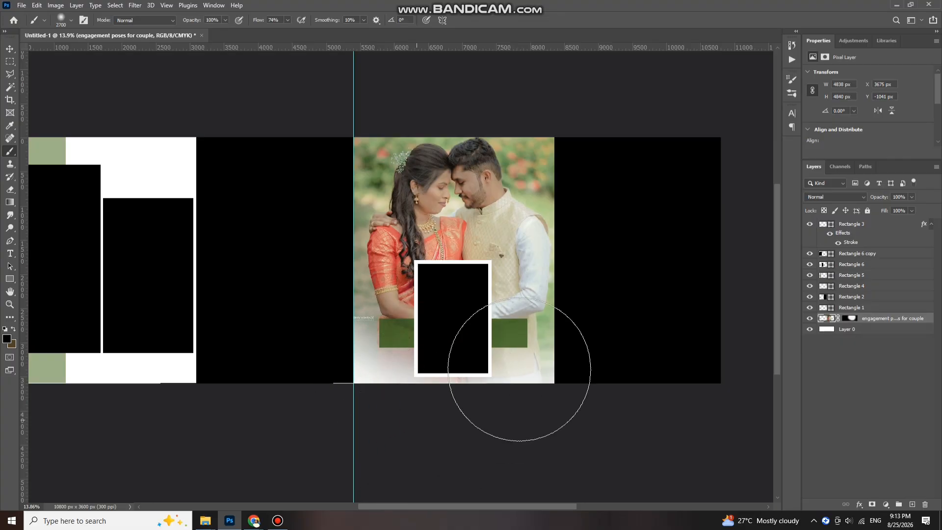
{"action": "key", "text": "ctrl+z"}
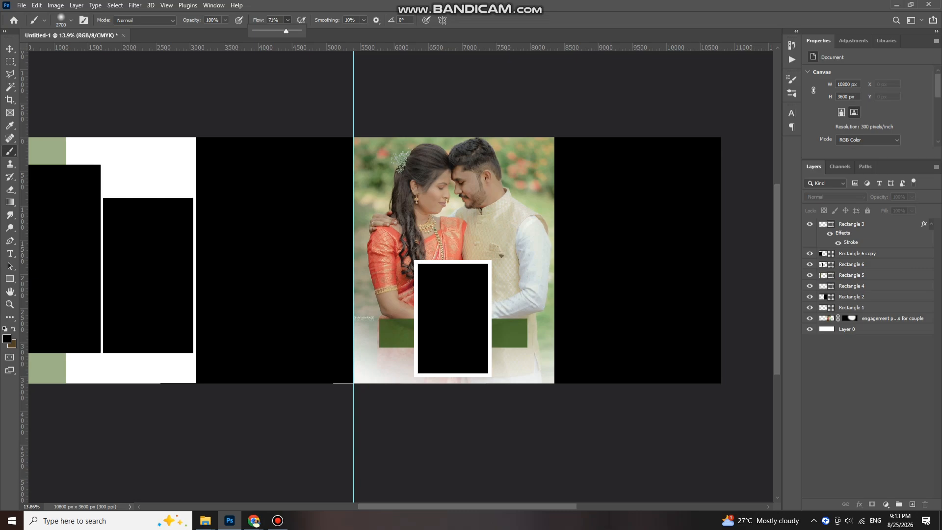
- Erase the couple photo's lower edge into white with a soft 2000 px eraser and nudge the photo up to Y -1049 px
{"action": "left_click", "coordinate": [859, 307]}
{"action": "left_click", "coordinate": [878, 318]}
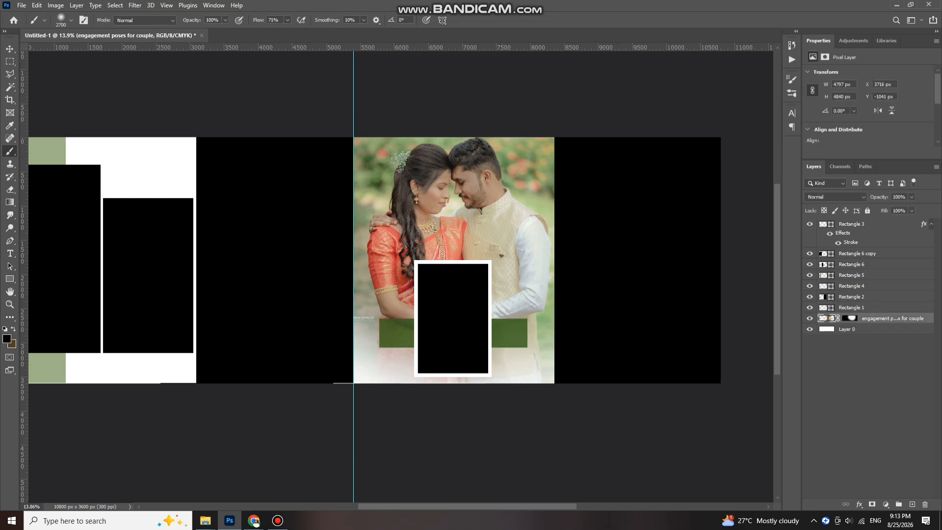
{"action": "key", "text": "e"}
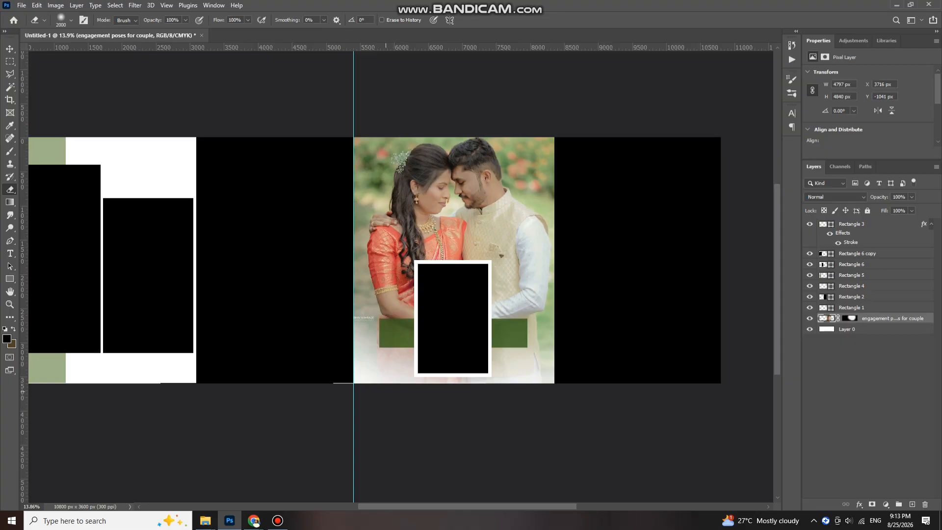
{"action": "left_click_drag", "start_coordinate": [386, 392], "coordinate": [440, 397]}
{"action": "left_click_drag", "start_coordinate": [546, 379], "coordinate": [551, 392]}
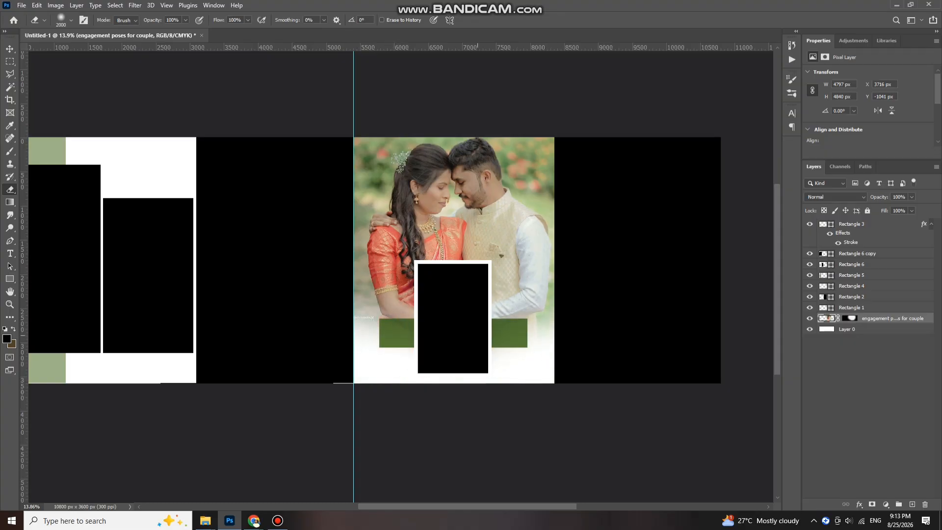
{"action": "key", "text": "v"}
{"action": "left_click_drag", "start_coordinate": [465, 206], "coordinate": [466, 205]}
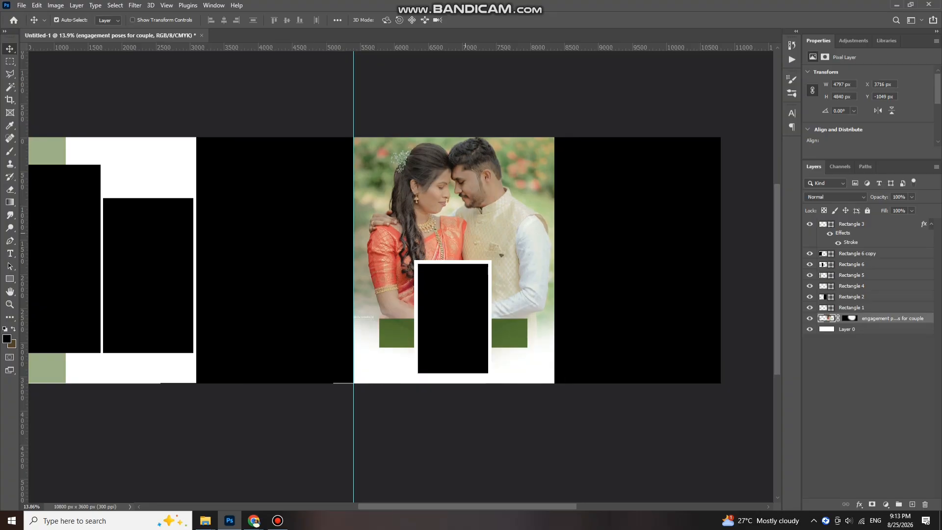
- Move the white-framed placeholder together with the green band behind it down to Y 1896 px
{"action": "left_click", "coordinate": [468, 318]}
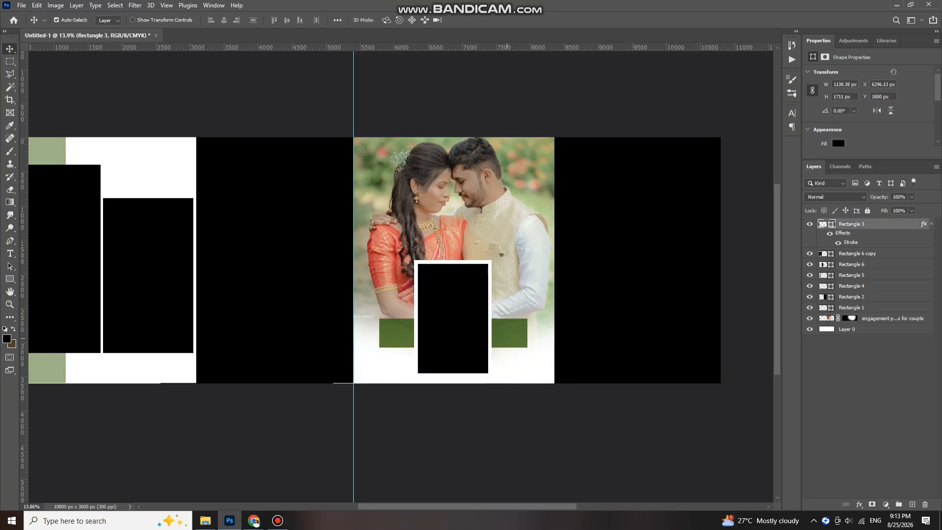
{"action": "left_click", "coordinate": [508, 338]}
{"action": "left_click", "coordinate": [468, 329], "text": "ctrl+shift"}
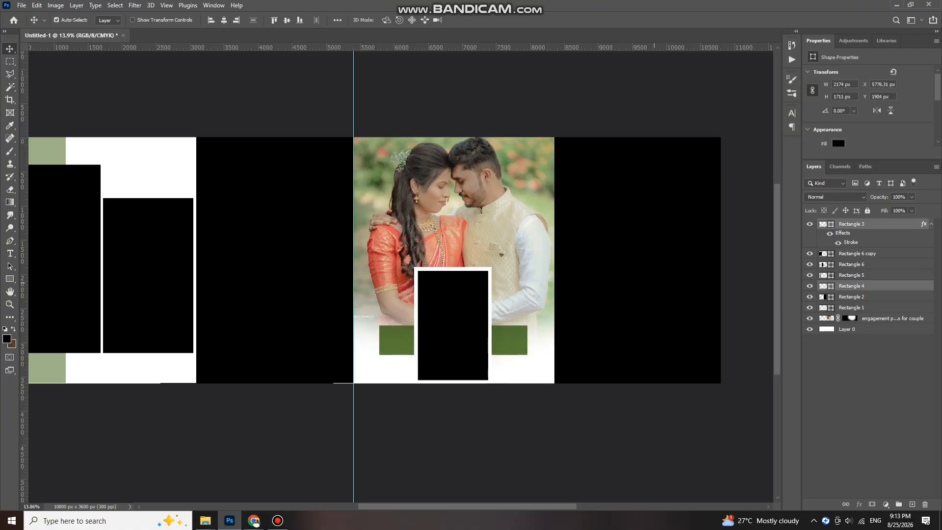
- Place the photo engagement poses for couple (1) over the spread's rightmost black placeholder and scale it to 83.70%
{"action": "scroll", "coordinate": [589, 230], "scroll_direction": "down", "scroll_amount": 1}
{"action": "scroll", "coordinate": [589, 230], "scroll_direction": "right", "scroll_amount": 3}
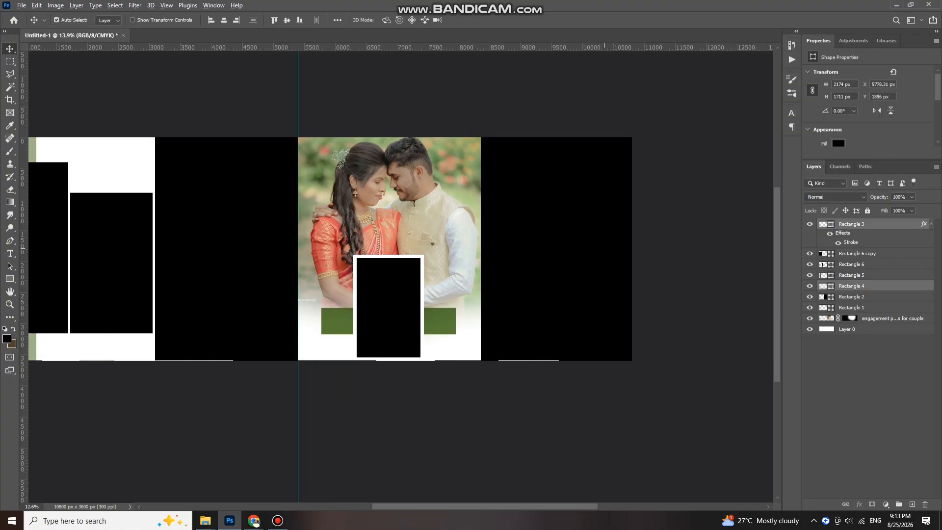
{"action": "left_click", "coordinate": [578, 240]}
{"action": "left_click", "coordinate": [205, 520]}
{"action": "left_click", "coordinate": [369, 480]}
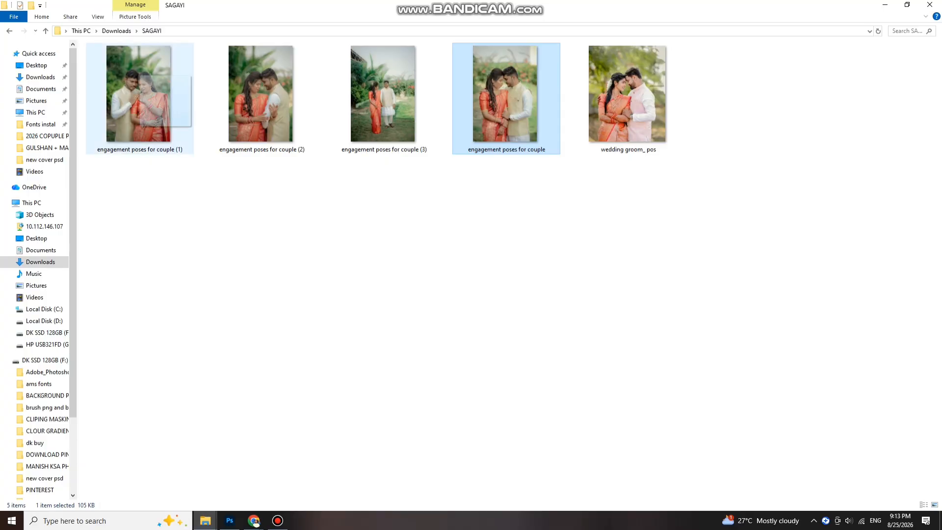
{"action": "left_click_drag", "start_coordinate": [139, 93], "coordinate": [645, 236]}
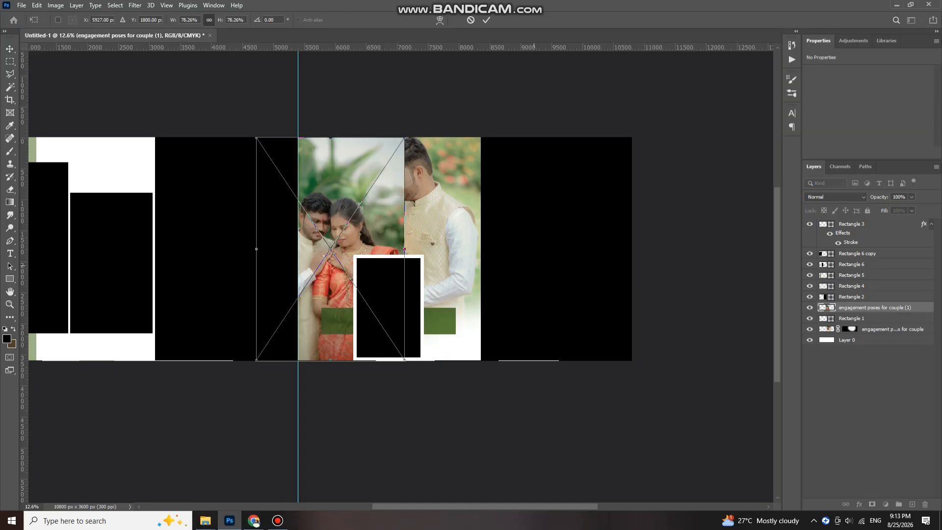
{"action": "left_click_drag", "start_coordinate": [357, 247], "coordinate": [558, 244]}
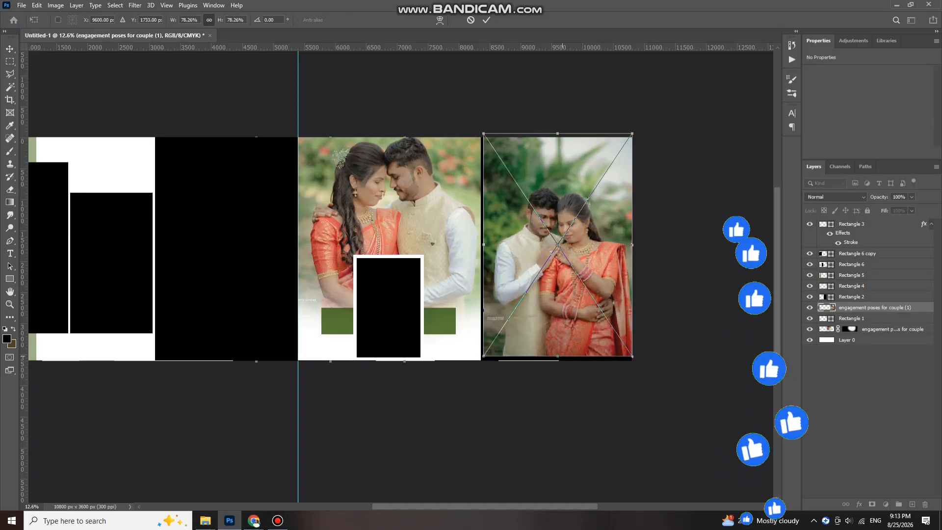
{"action": "left_click_drag", "start_coordinate": [559, 366], "coordinate": [559, 372]}
{"action": "left_click_drag", "start_coordinate": [560, 315], "coordinate": [562, 311]}
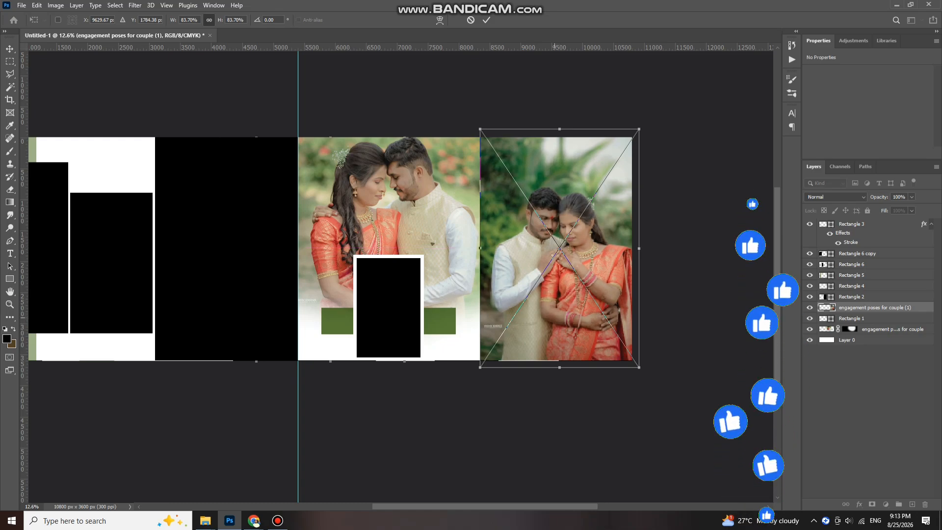
{"action": "key", "text": "Return"}
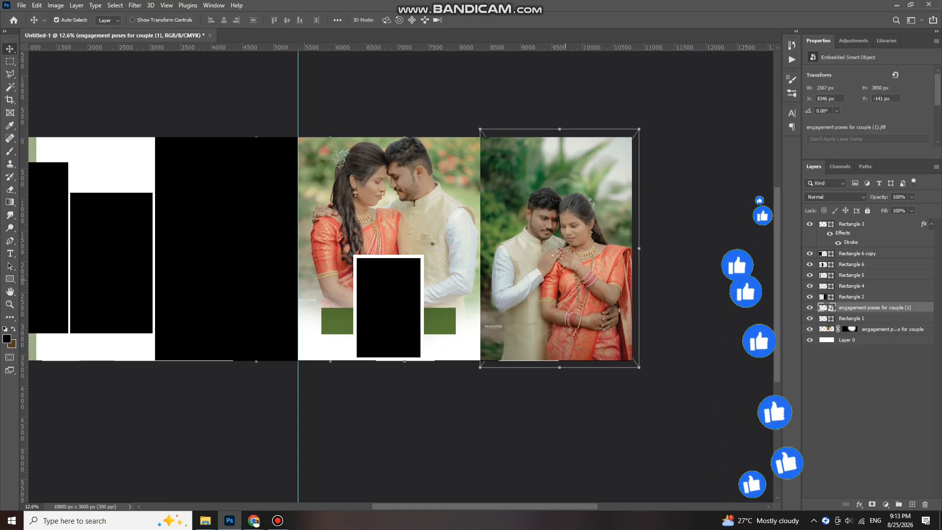
- Clip the couple photo to the rightmost placeholder and reposition it to X 8235 px, Y -185 px
{"action": "key", "text": "ctrl+alt+g"}
{"action": "left_click_drag", "start_coordinate": [566, 283], "coordinate": [560, 297]}
- Duplicate the rightmost placeholder, fill the lower rectangle white and shift it to X 8331 px as a thin divider
{"action": "scroll", "coordinate": [560, 296], "scroll_direction": "left", "scroll_amount": 4}
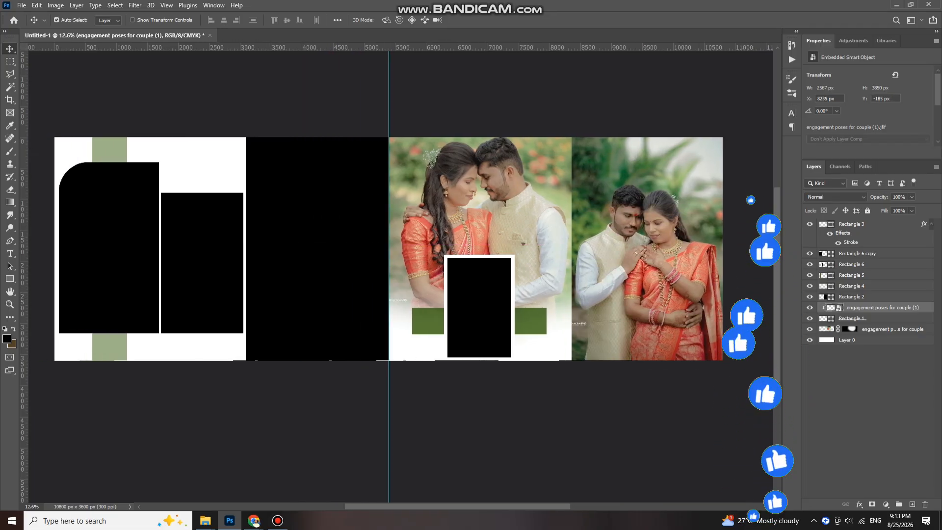
{"action": "scroll", "coordinate": [392, 245], "scroll_direction": "right", "scroll_amount": 4}
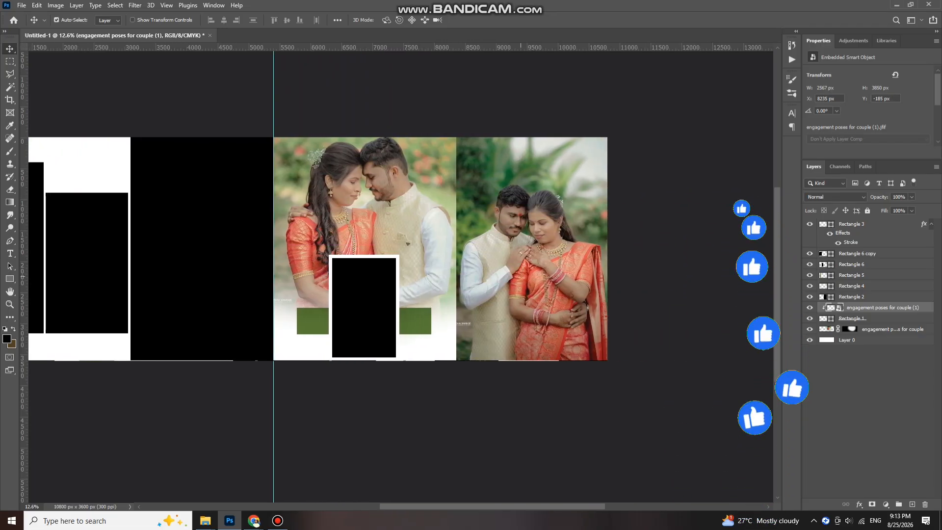
{"action": "left_click", "coordinate": [856, 318]}
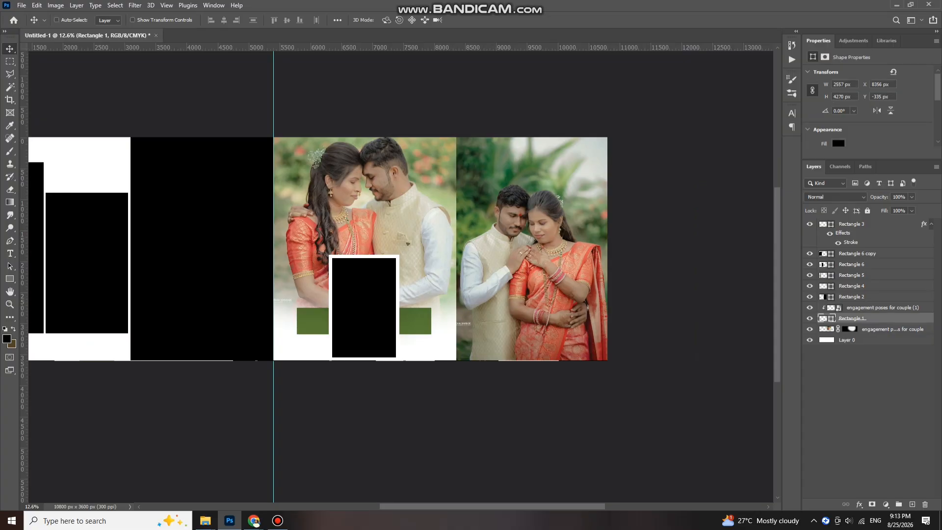
{"action": "left_click", "coordinate": [851, 329]}
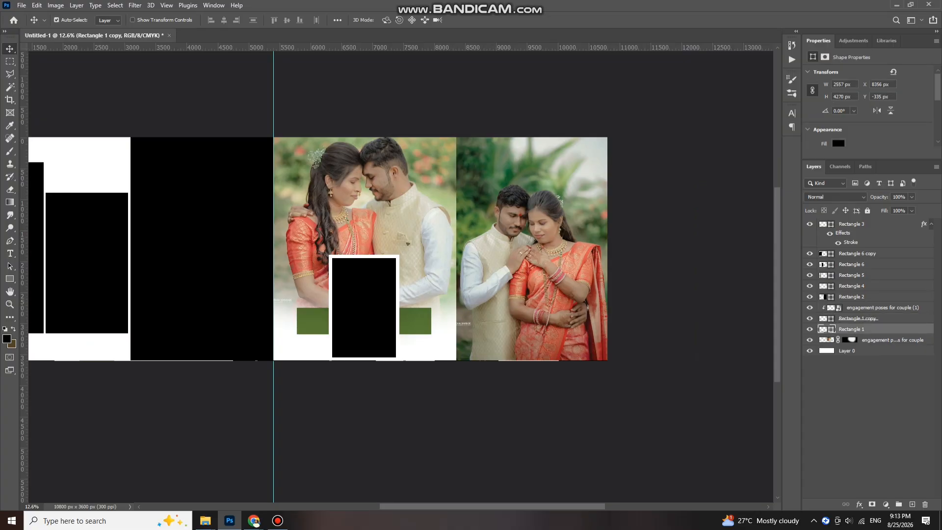
{"action": "left_click", "coordinate": [838, 144]}
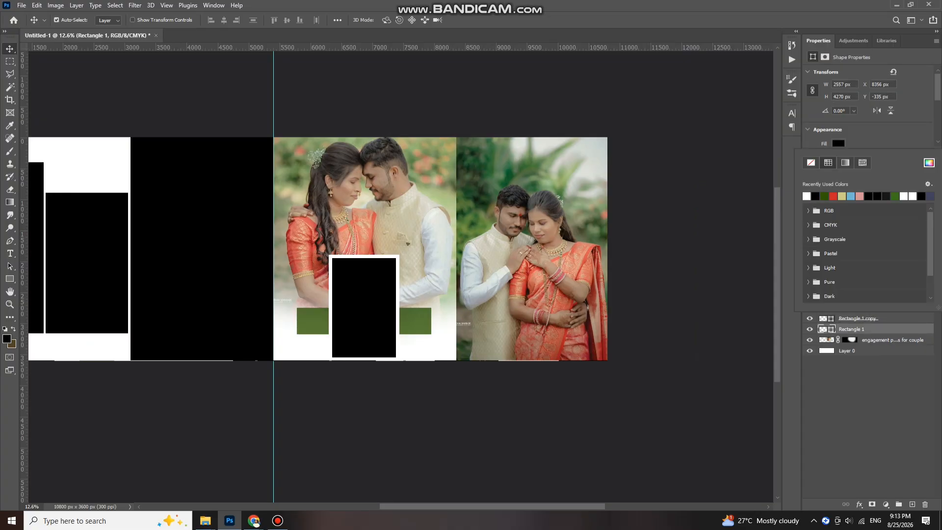
{"action": "key", "text": "Escape"}
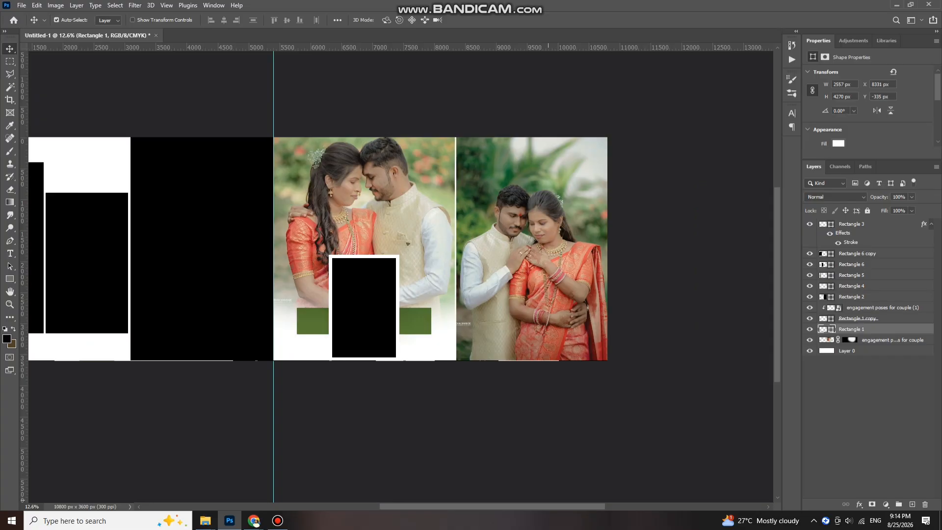
- Place the photo engagement poses for couple (3) over the full-height black placeholder beside the vertical guide
{"action": "scroll", "coordinate": [413, 244], "scroll_direction": "left", "scroll_amount": 5}
{"action": "scroll", "coordinate": [413, 244], "scroll_direction": "up", "scroll_amount": 1}
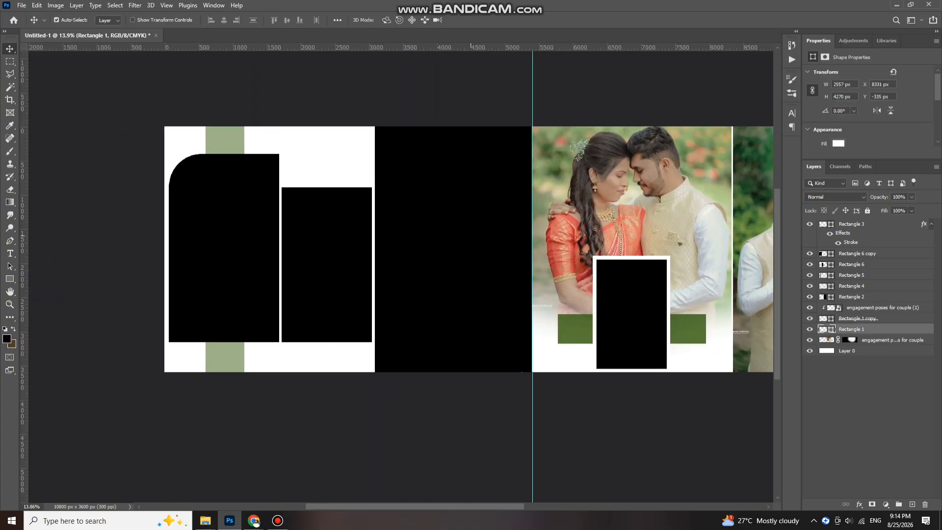
{"action": "left_click", "coordinate": [413, 244]}
{"action": "mouse_move", "coordinate": [205, 520]}
{"action": "left_click", "coordinate": [368, 473]}
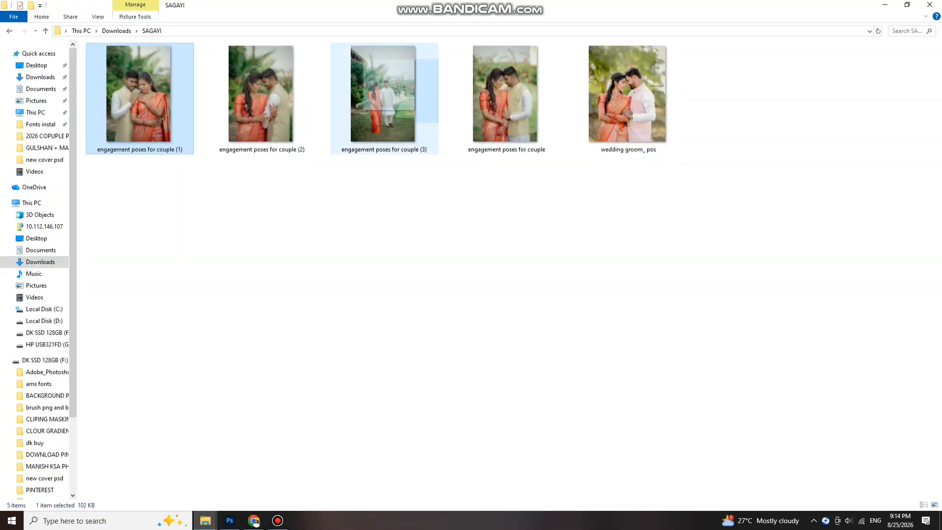
{"action": "left_click_drag", "start_coordinate": [395, 94], "coordinate": [443, 273]}
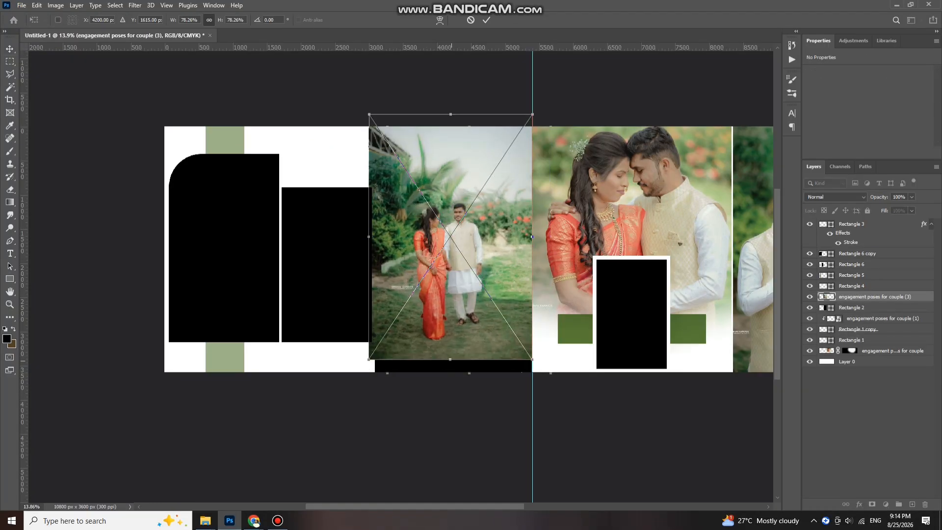
- Enlarge the placed photo to 2566 x 3850 px and clip it to the full-height placeholder
{"action": "left_click_drag", "start_coordinate": [451, 360], "coordinate": [451, 377]}
{"action": "key", "text": "Return"}
{"action": "key", "text": "ctrl+alt+g"}
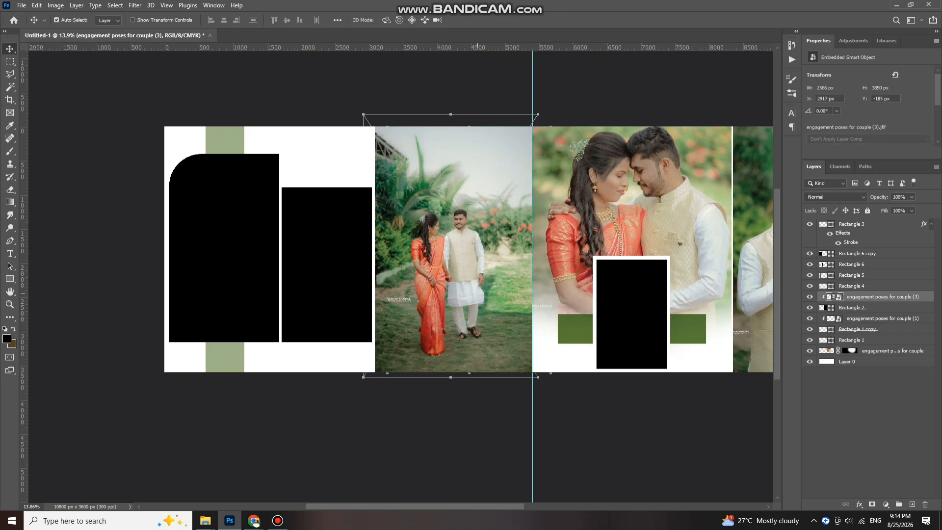
- Select the white-framed placeholder and place the photo wedding groom_ pos into the spread above it
{"action": "scroll", "coordinate": [450, 301], "scroll_direction": "up", "scroll_amount": 1}
{"action": "scroll", "coordinate": [450, 301], "scroll_direction": "down", "scroll_amount": 2}
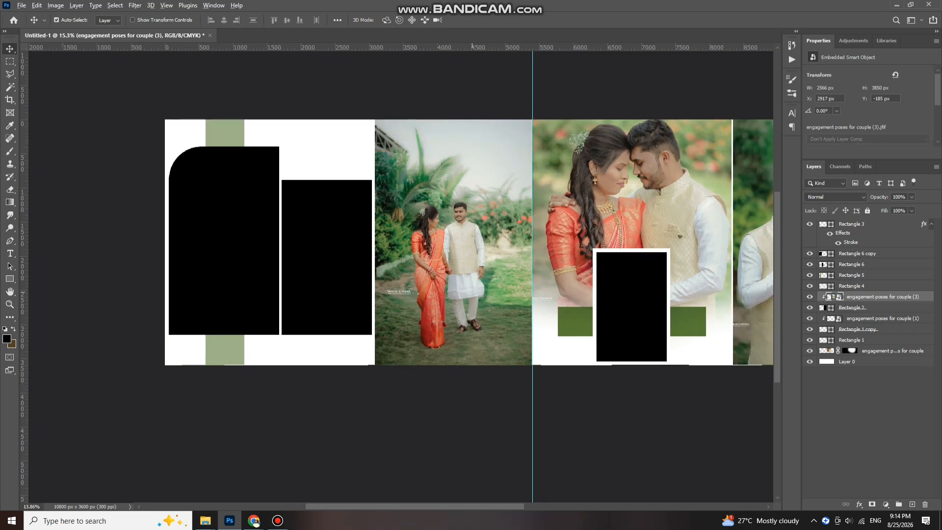
{"action": "scroll", "coordinate": [451, 301], "scroll_direction": "right", "scroll_amount": 2}
{"action": "left_click", "coordinate": [584, 299]}
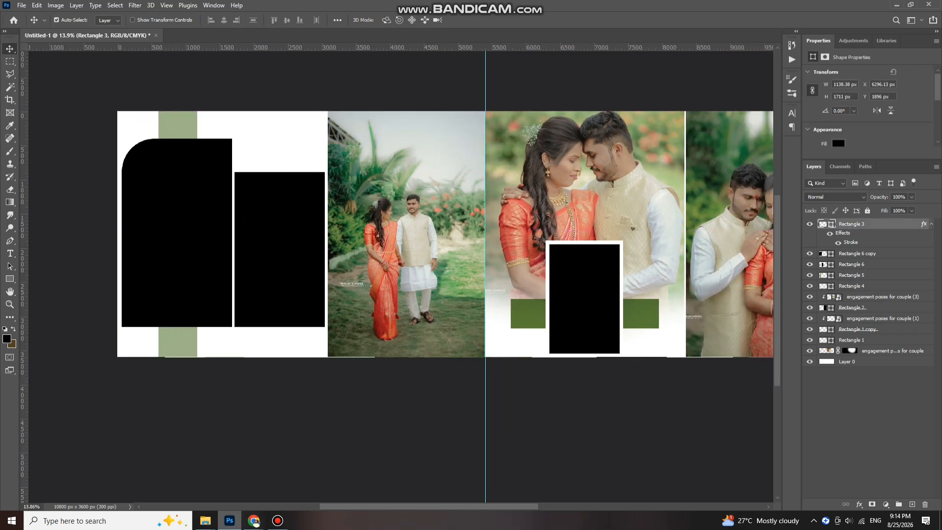
{"action": "left_click", "coordinate": [205, 520]}
{"action": "left_click", "coordinate": [368, 476]}
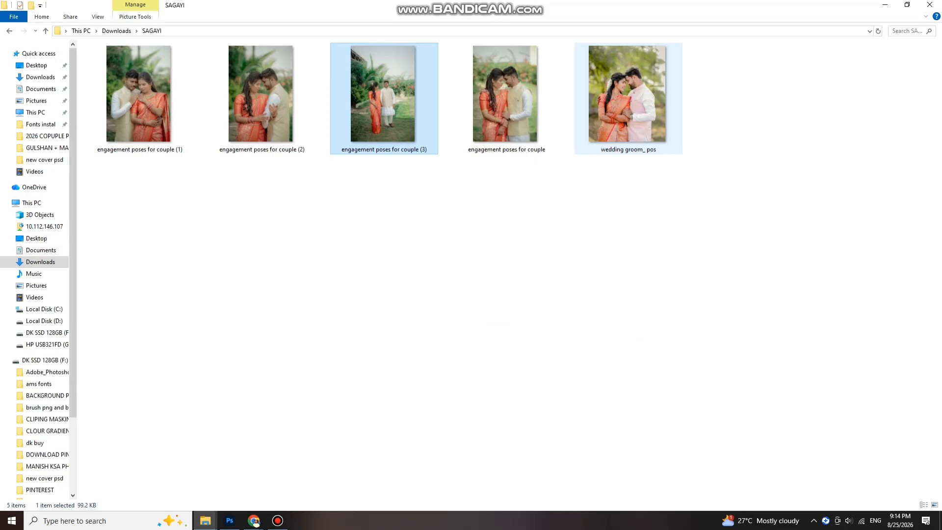
{"action": "left_click_drag", "start_coordinate": [628, 94], "coordinate": [445, 234]}
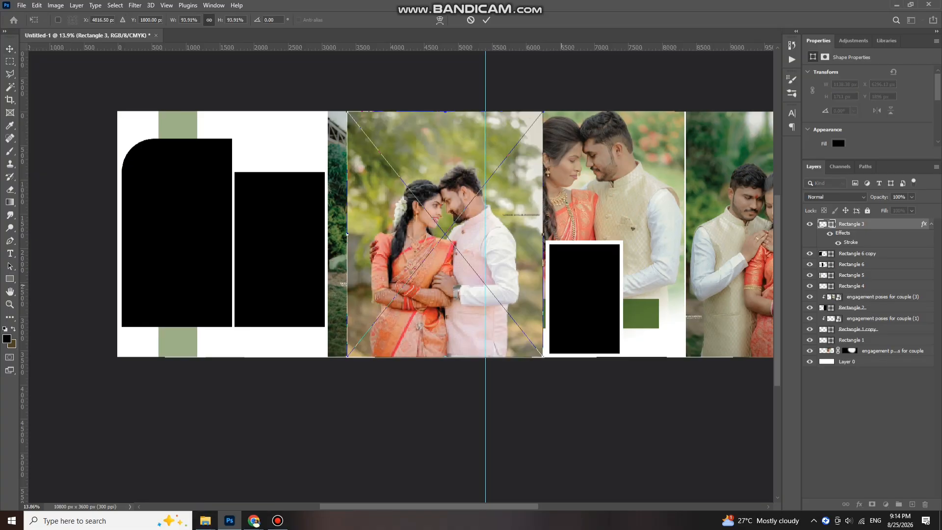
- Move the wedding photo to X 5208 px, Y 898 px over the white-framed placeholder and clip it to the frame
{"action": "left_click_drag", "start_coordinate": [499, 263], "coordinate": [624, 324]}
{"action": "key", "text": "Return"}
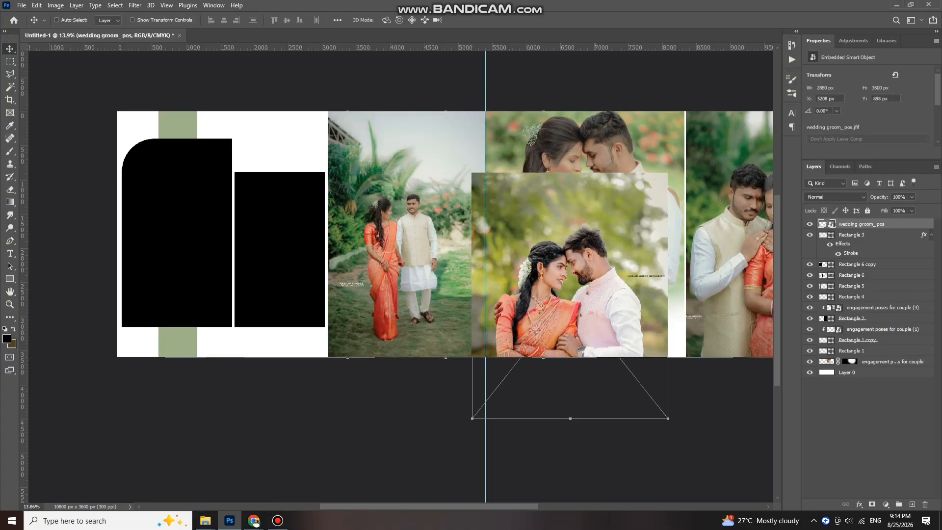
{"action": "key", "text": "ctrl+alt+g"}
{"action": "left_click_drag", "start_coordinate": [584, 262], "coordinate": [597, 266]}
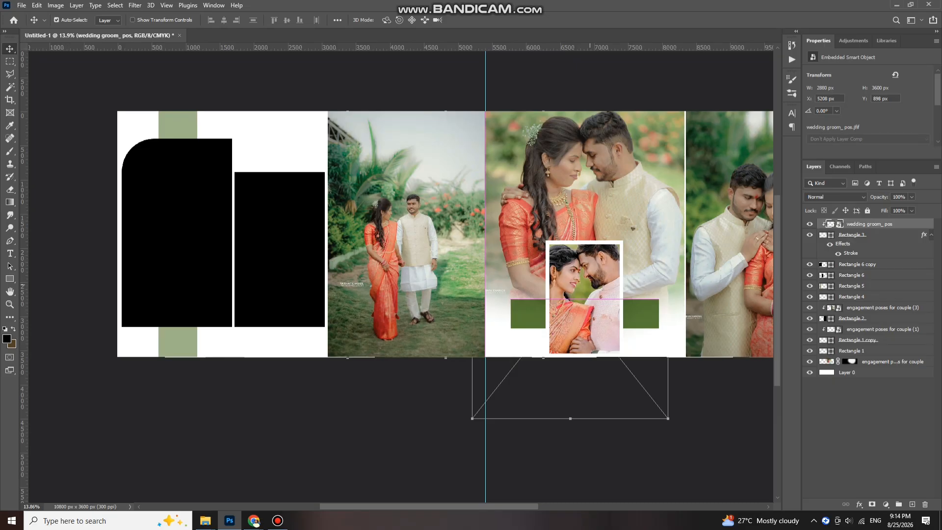
- Select the shorter black placeholder on the left page and place the photo engagement poses for couple (2) above it
{"action": "left_click", "coordinate": [288, 252]}
{"action": "mouse_move", "coordinate": [205, 520]}
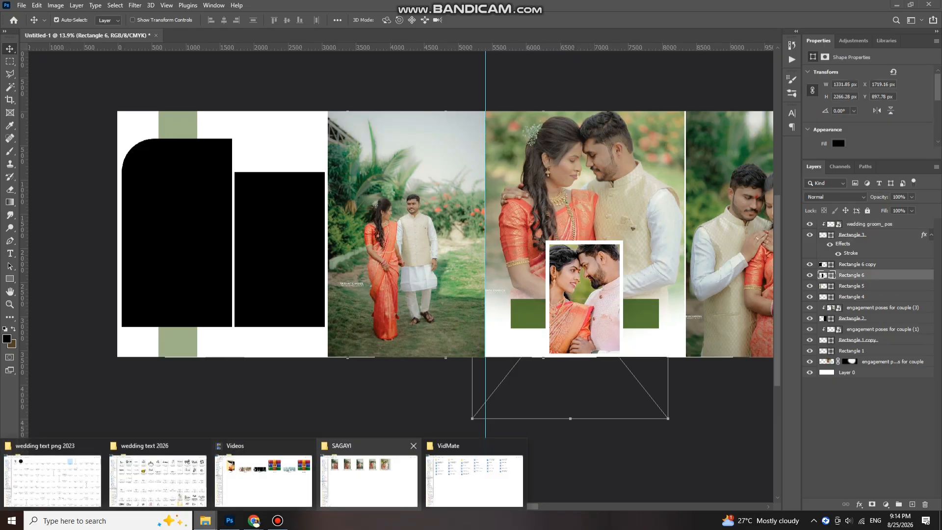
{"action": "left_click", "coordinate": [370, 478]}
{"action": "left_click_drag", "start_coordinate": [314, 83], "coordinate": [383, 196]}
{"action": "left_click", "coordinate": [498, 112]}
{"action": "left_click_drag", "start_coordinate": [274, 126], "coordinate": [240, 441]}
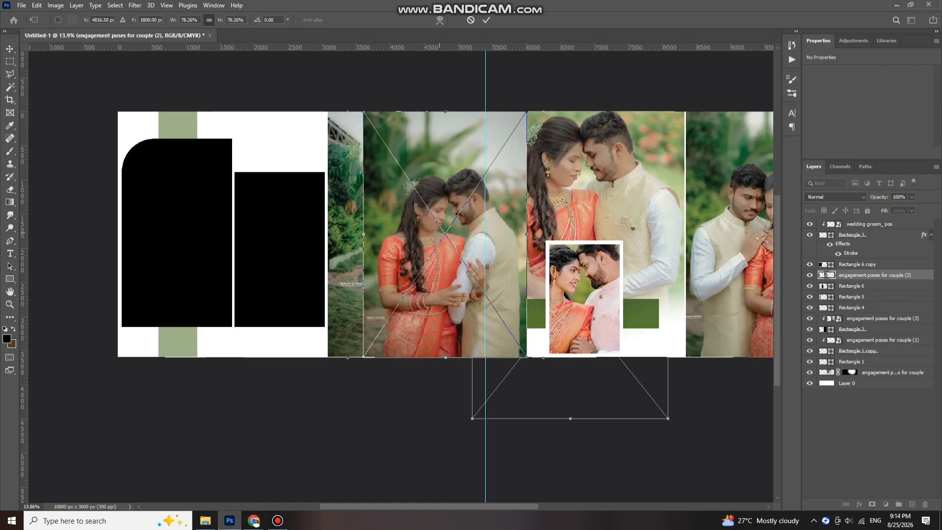
- Move the placed photo to X 1185 px, Y 562 px over the shorter placeholder and clip it to that shape
{"action": "left_click_drag", "start_coordinate": [443, 223], "coordinate": [278, 260]}
{"action": "key", "text": "Return"}
{"action": "key", "text": "ctrl+alt+g"}
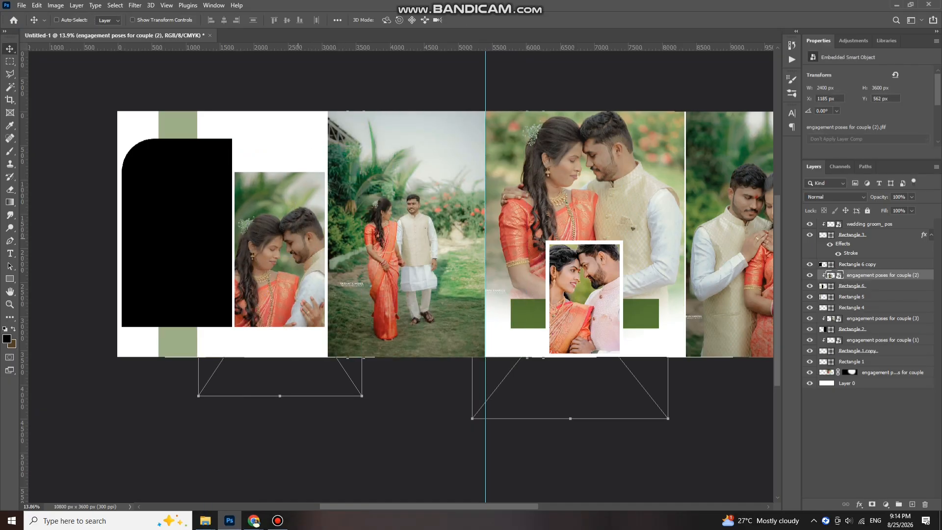
- Scale the clipped photo to 56.30% and position it so both people fit inside the shorter placeholder
{"action": "key", "text": "ctrl+t"}
{"action": "left_click_drag", "start_coordinate": [280, 149], "coordinate": [283, 203]}
{"action": "left_click_drag", "start_coordinate": [297, 254], "coordinate": [293, 189]}
{"action": "left_click_drag", "start_coordinate": [278, 140], "coordinate": [278, 154]}
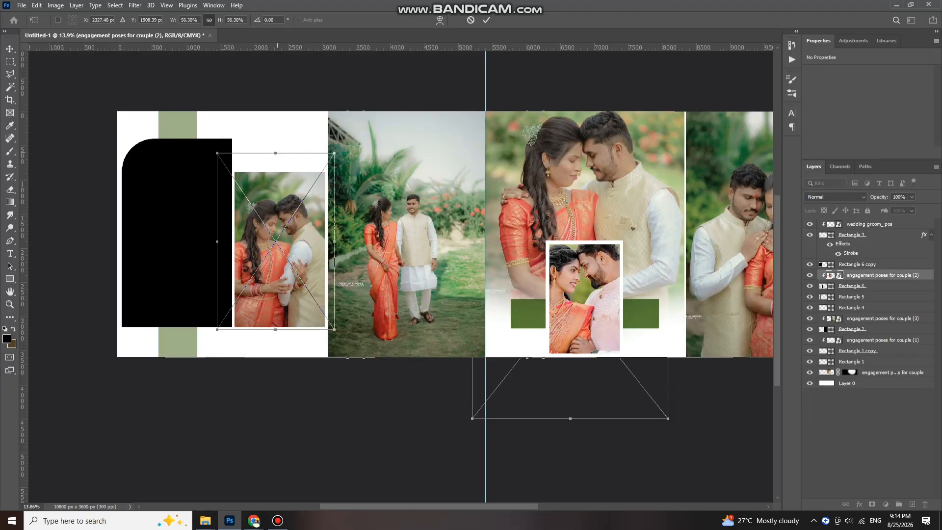
{"action": "key", "text": "Return"}
{"action": "mouse_move", "coordinate": [205, 520]}
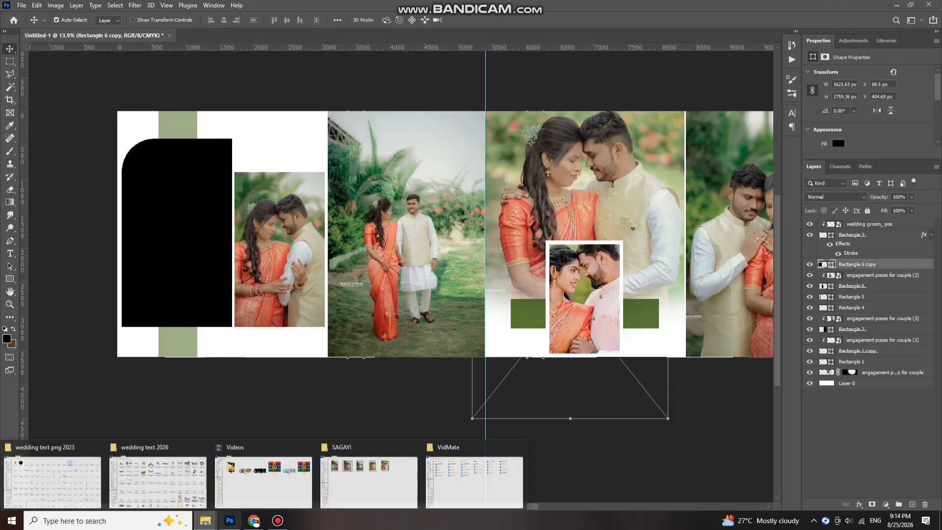
{"action": "left_click", "coordinate": [388, 474]}
{"action": "left_click_drag", "start_coordinate": [643, 108], "coordinate": [474, 173]}
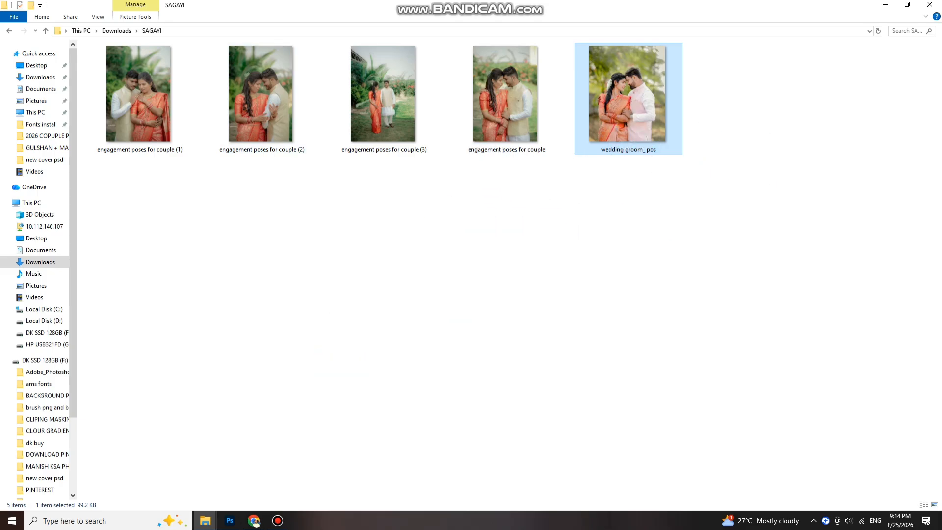
{"action": "left_click", "coordinate": [229, 521]}
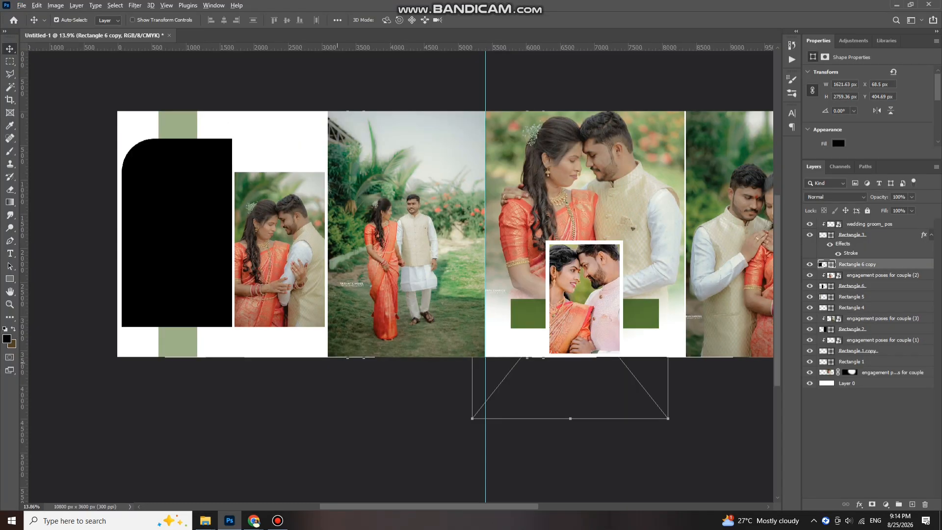
- Place the photo wedding groom_ pos into the spread above the black placeholder with the rounded corner
{"action": "scroll", "coordinate": [351, 372], "scroll_direction": "down", "scroll_amount": 3}
{"action": "scroll", "coordinate": [313, 333], "scroll_direction": "up", "scroll_amount": 4}
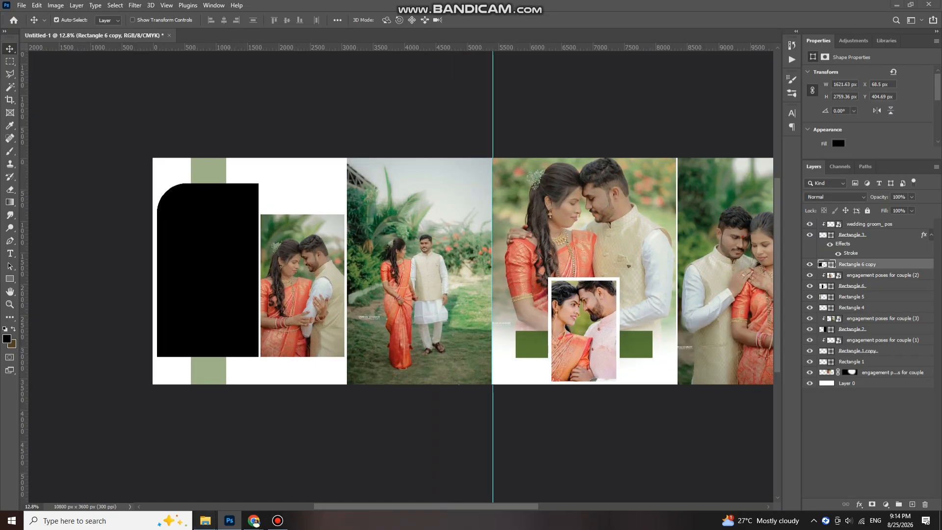
{"action": "left_click", "coordinate": [205, 520]}
{"action": "left_click", "coordinate": [369, 477]}
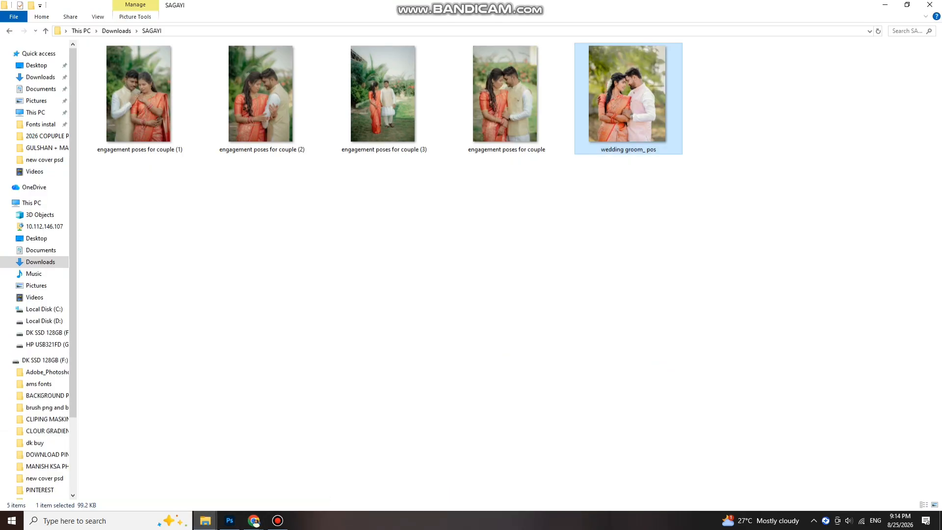
{"action": "left_click_drag", "start_coordinate": [636, 81], "coordinate": [244, 267]}
- Move the wedding photo over the rounded-corner placeholder and clip it to that shape
{"action": "left_click_drag", "start_coordinate": [424, 278], "coordinate": [181, 267]}
{"action": "key", "text": "Return"}
{"action": "key", "text": "ctrl+alt+g"}
- Scale the wedding photo to 74.02% and position it so the couple fits inside the rounded-corner placeholder
{"action": "key", "text": "ctrl+t"}
{"action": "left_click_drag", "start_coordinate": [240, 241], "coordinate": [232, 241]}
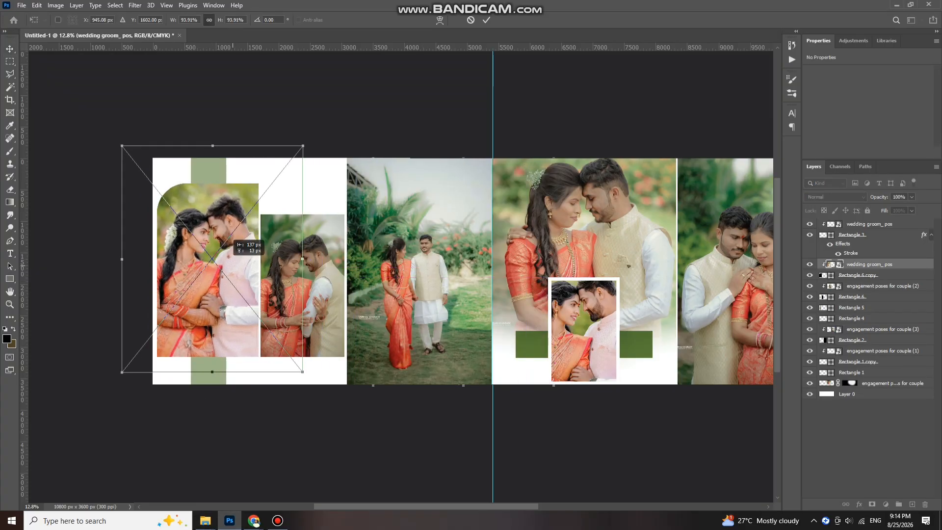
{"action": "left_click_drag", "start_coordinate": [213, 145], "coordinate": [213, 178]}
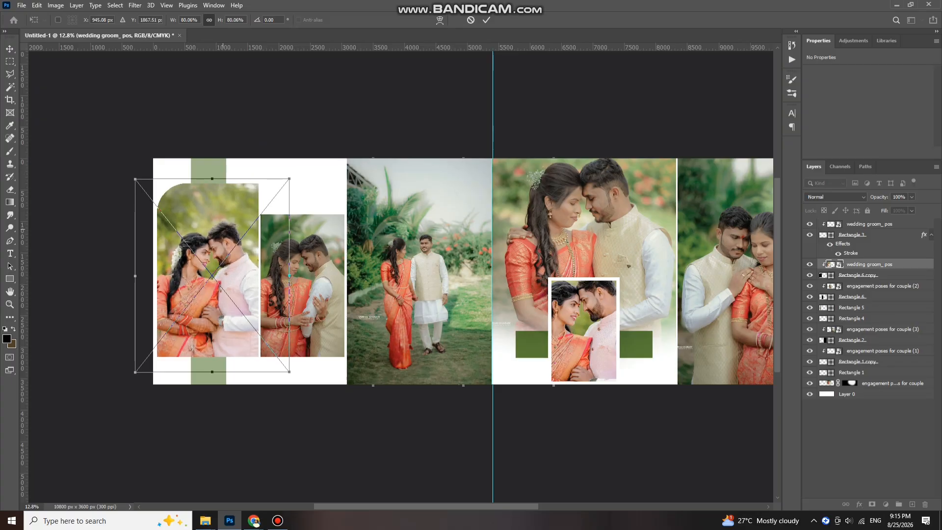
{"action": "left_click_drag", "start_coordinate": [221, 229], "coordinate": [217, 215]}
{"action": "left_click_drag", "start_coordinate": [285, 166], "coordinate": [279, 179]}
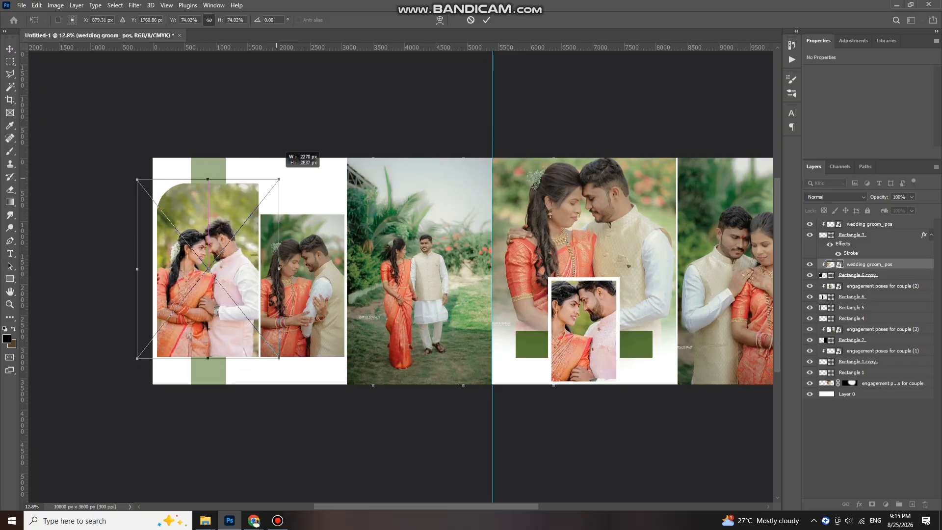
{"action": "key", "text": "Return"}
- Add the text "Love of" in the white area above the shorter photo beside the rounded-corner one
{"action": "scroll", "coordinate": [468, 288], "scroll_direction": "down", "scroll_amount": 1}
{"action": "left_click_drag", "start_coordinate": [467, 287], "coordinate": [435, 260]}
{"action": "scroll", "coordinate": [418, 196], "scroll_direction": "up", "scroll_amount": 2}
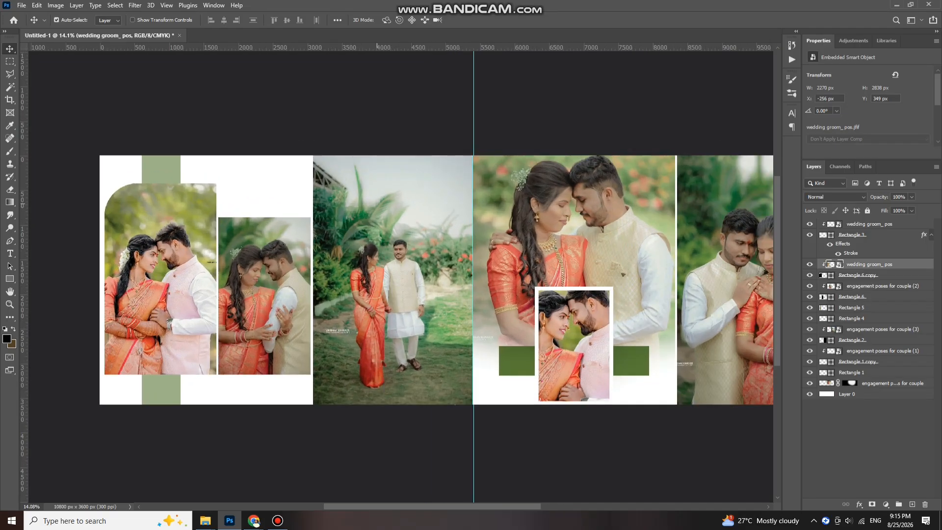
{"action": "left_click_drag", "start_coordinate": [353, 204], "coordinate": [375, 203]}
{"action": "scroll", "coordinate": [302, 177], "scroll_direction": "up", "scroll_amount": 2}
{"action": "left_click_drag", "start_coordinate": [273, 171], "coordinate": [273, 212]}
{"action": "scroll", "coordinate": [273, 245], "scroll_direction": "up", "scroll_amount": 4}
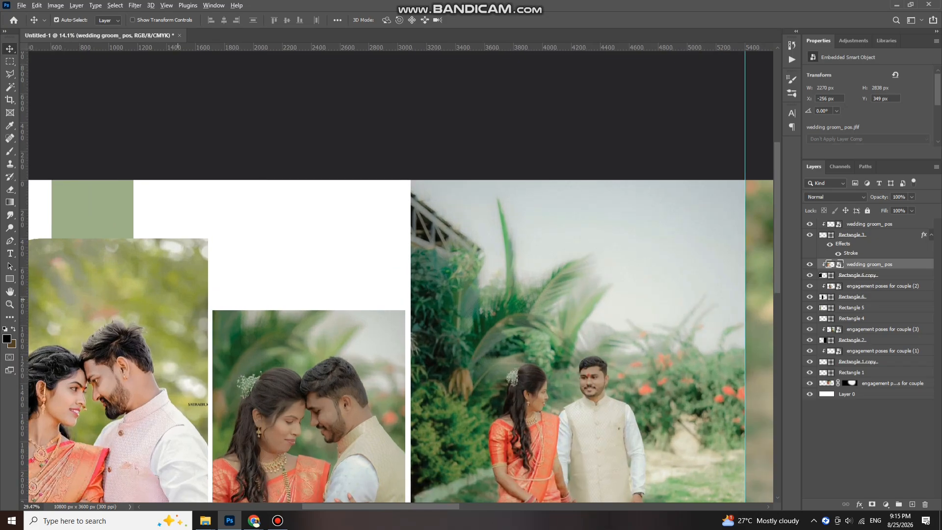
{"action": "scroll", "coordinate": [179, 299], "scroll_direction": "up", "scroll_amount": 2}
{"action": "scroll", "coordinate": [235, 272], "scroll_direction": "down", "scroll_amount": 4}
{"action": "key", "text": "t"}
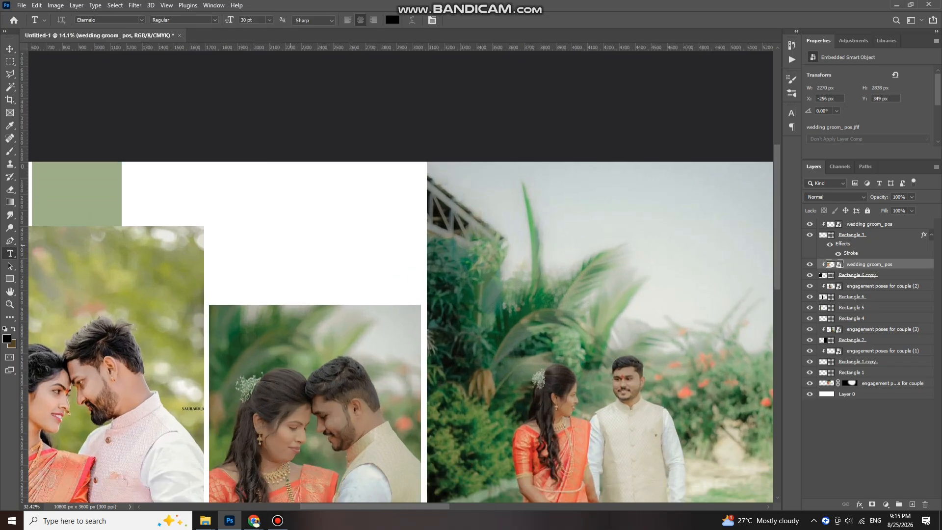
{"action": "left_click", "coordinate": [241, 237]}
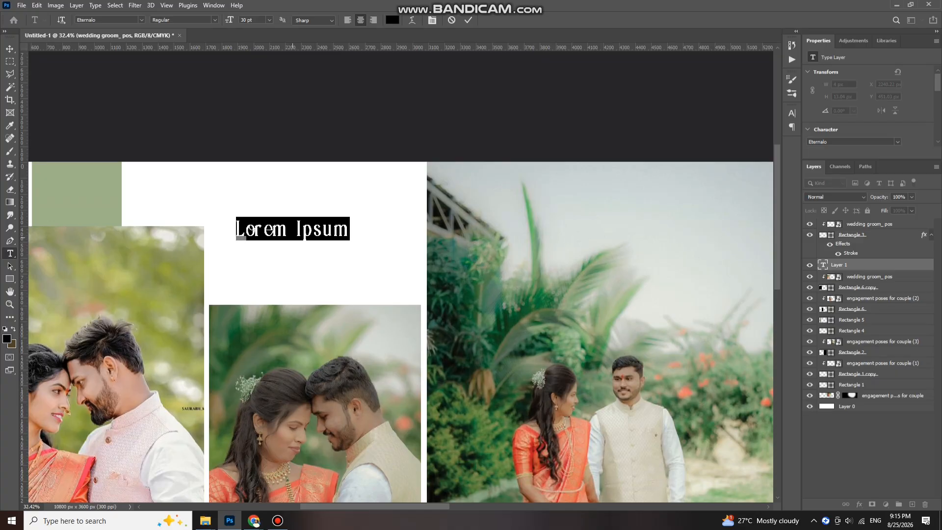
{"action": "left_click", "coordinate": [298, 229]}
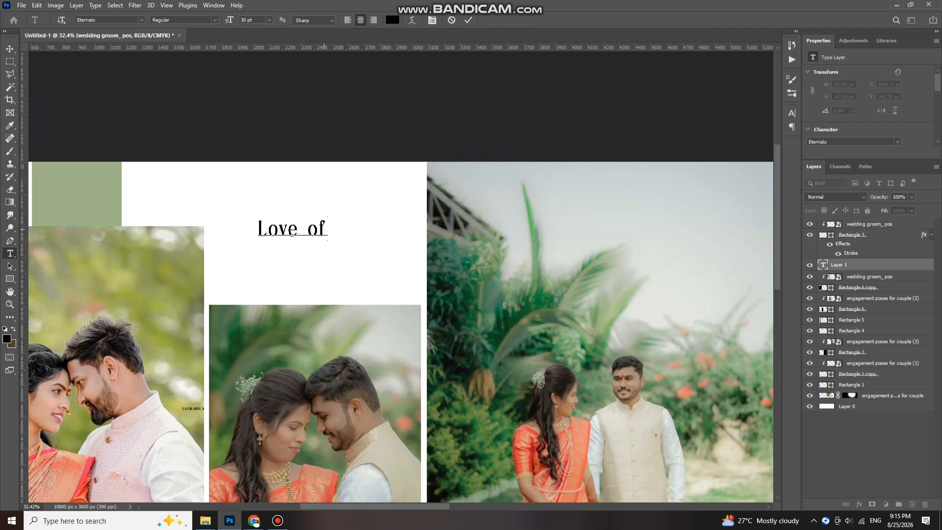
- Change all of the "Love of" text to the Amsterdam Handwriting font and shift it slightly upward
{"action": "key", "text": "ctrl+a"}
{"action": "scroll", "coordinate": [401, 332], "scroll_direction": "left", "scroll_amount": 3}
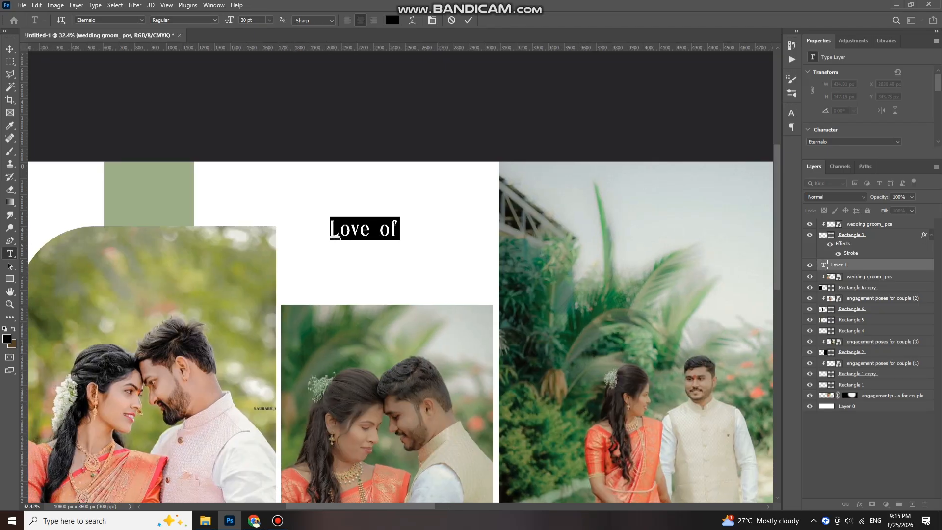
{"action": "left_click", "coordinate": [141, 20]}
{"action": "key", "text": "Down"}
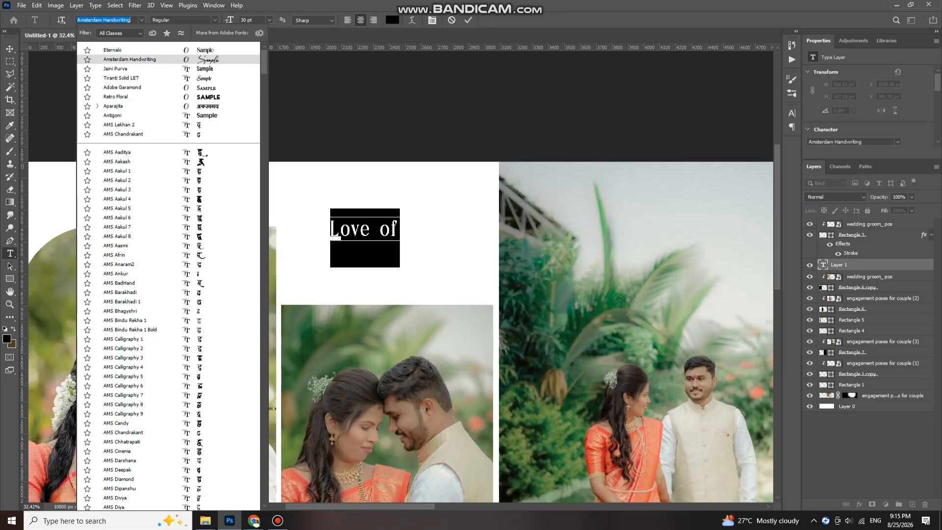
{"action": "key", "text": "Return"}
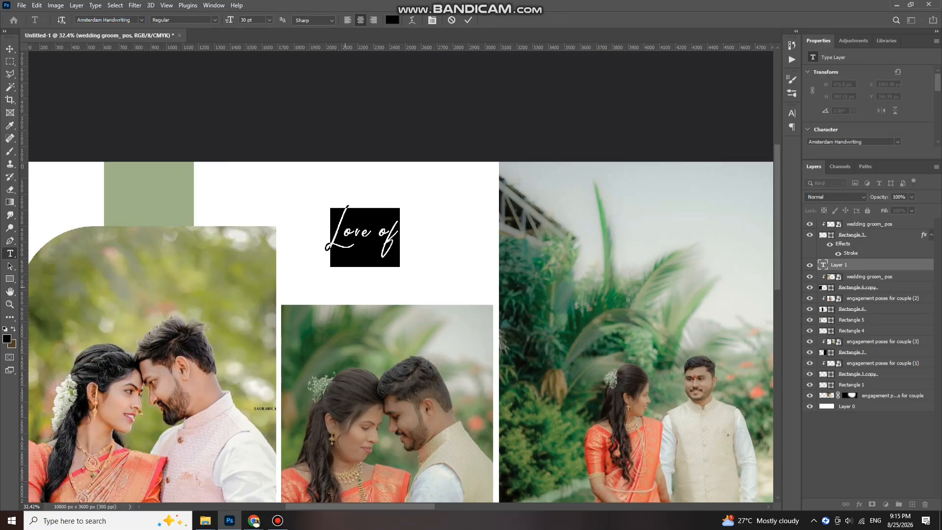
{"action": "mouse_move", "coordinate": [345, 287]}
{"action": "left_mouse_down"}
{"action": "mouse_move", "coordinate": [350, 273]}
{"action": "mouse_move", "coordinate": [344, 279]}
{"action": "left_mouse_up"}
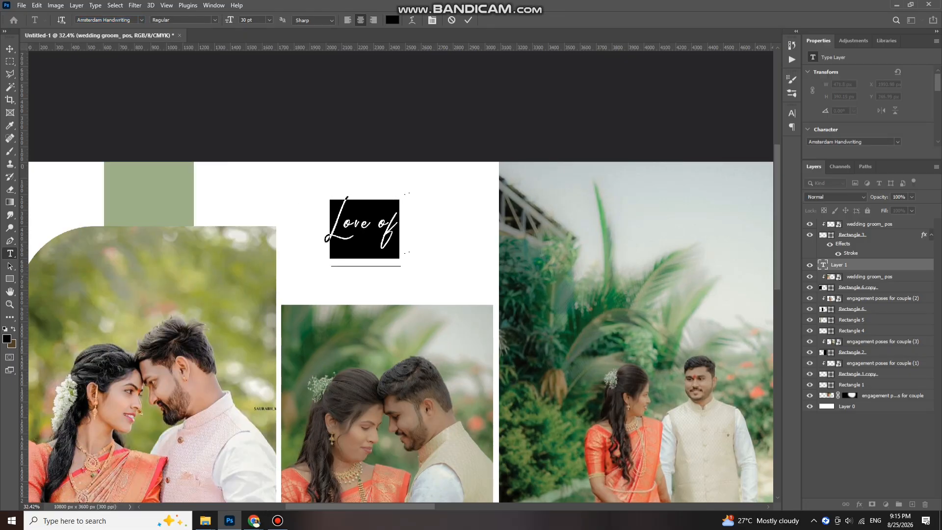
- Preview other fonts on the "Love of" text, apply Alexandra Zeferino One, and move the text slightly up and left
{"action": "left_click", "coordinate": [141, 20]}
{"action": "key", "text": "Down"}
{"action": "key", "text": "Down"}
{"action": "key", "text": "Down"}
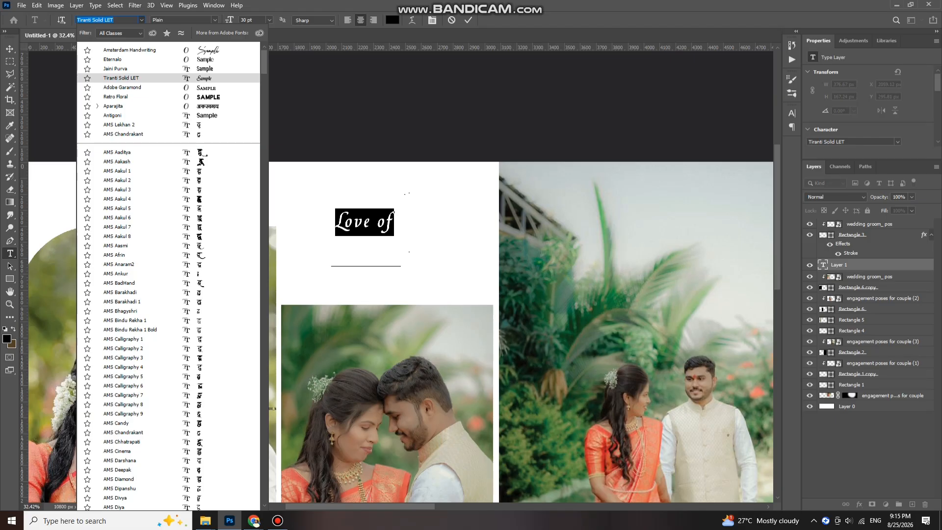
{"action": "scroll", "coordinate": [168, 275], "scroll_direction": "down", "scroll_amount": 20}
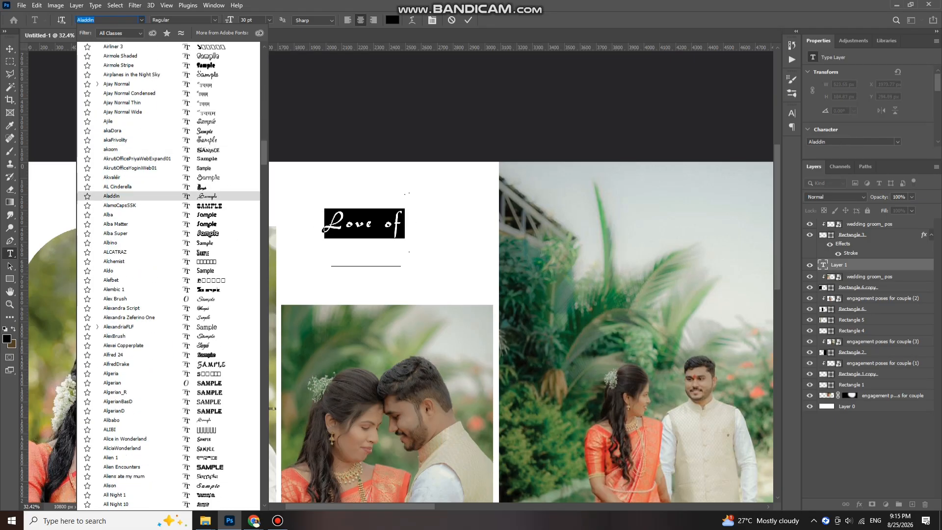
{"action": "key", "text": "Up"}
{"action": "key", "text": "Up"}
{"action": "key", "text": "Up"}
{"action": "key", "text": "Up"}
{"action": "key", "text": "Up"}
{"action": "key", "text": "Up"}
{"action": "key", "text": "Up"}
{"action": "key", "text": "Up"}
{"action": "key", "text": "Up"}
{"action": "key", "text": "Up"}
{"action": "key", "text": "Up"}
{"action": "key", "text": "Up"}
{"action": "key", "text": "Up"}
{"action": "key", "text": "Up"}
{"action": "key", "text": "Up"}
{"action": "key", "text": "Up"}
{"action": "key", "text": "Up"}
{"action": "key", "text": "Up"}
{"action": "key", "text": "Up"}
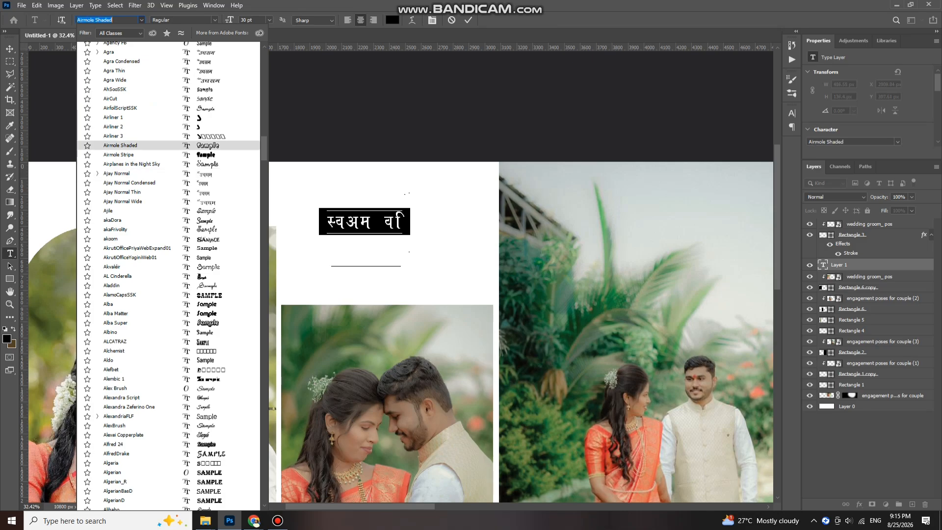
{"action": "key", "text": "Up"}
{"action": "key", "text": "Up"}
{"action": "key", "text": "Up"}
{"action": "key", "text": "Up"}
{"action": "key", "text": "Up"}
{"action": "key", "text": "Up"}
{"action": "key", "text": "Up"}
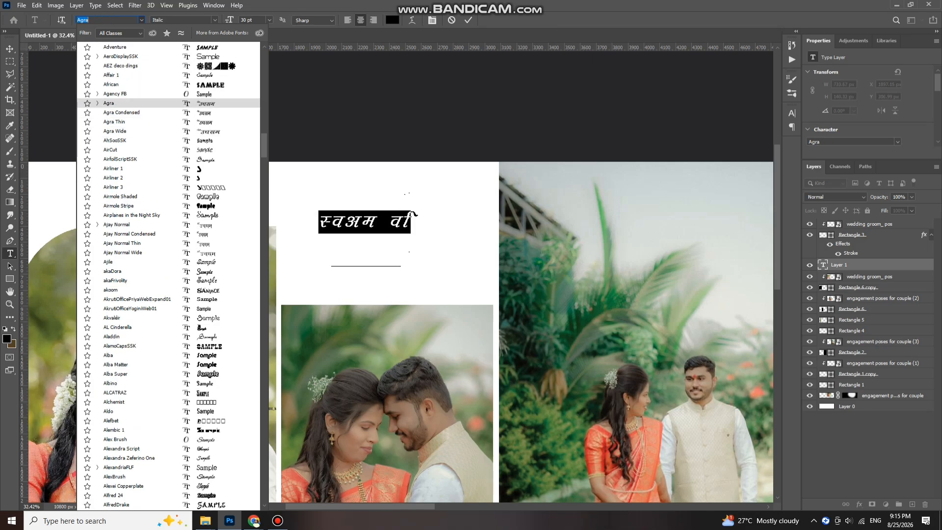
{"action": "key", "text": "Down"}
{"action": "key", "text": "Down"}
{"action": "key", "text": "Down"}
{"action": "key", "text": "Down"}
{"action": "key", "text": "Down"}
{"action": "key", "text": "Down"}
{"action": "key", "text": "Down"}
{"action": "key", "text": "Down"}
{"action": "key", "text": "Down"}
{"action": "key", "text": "Down"}
{"action": "key", "text": "Down"}
{"action": "key", "text": "Down"}
{"action": "key", "text": "Down"}
{"action": "key", "text": "Down"}
{"action": "key", "text": "Down"}
{"action": "key", "text": "Down"}
{"action": "key", "text": "Down"}
{"action": "key", "text": "Down"}
{"action": "key", "text": "Down"}
{"action": "key", "text": "Down"}
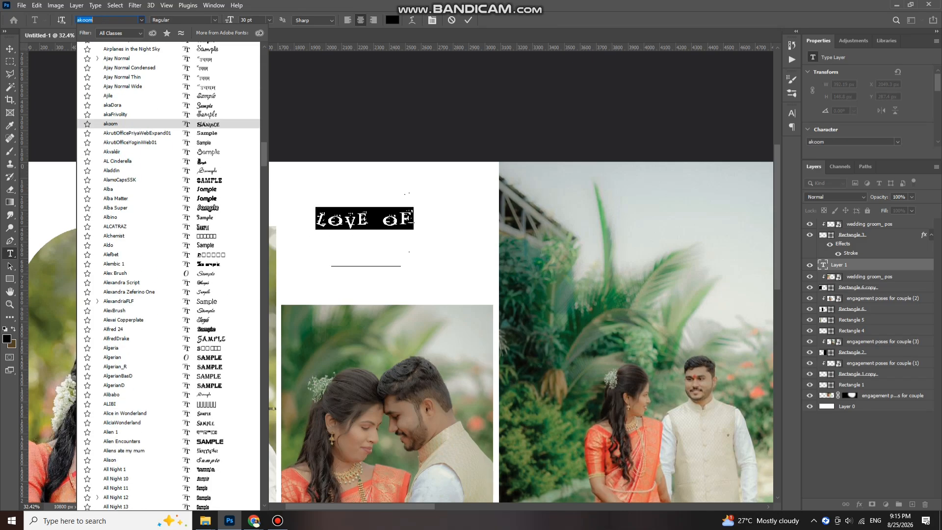
{"action": "key", "text": "Up"}
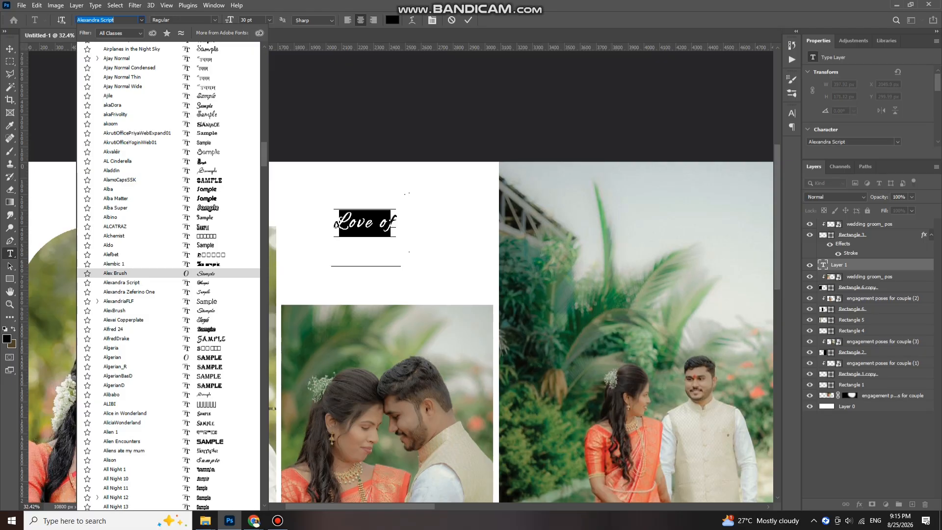
{"action": "key", "text": "Down"}
{"action": "key", "text": "Down"}
{"action": "key", "text": "Return"}
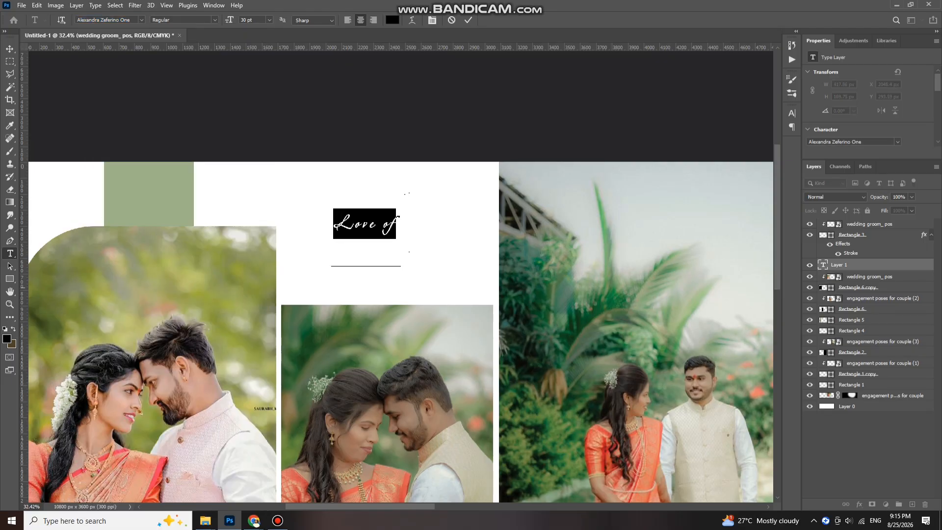
{"action": "left_click_drag", "start_coordinate": [353, 283], "coordinate": [342, 267]}
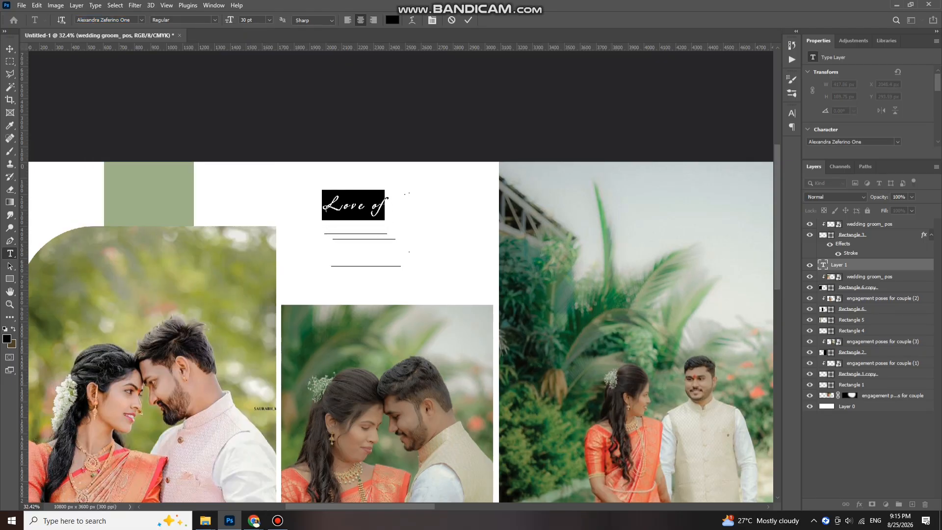
- Colour the "Love of" text green #577735 and finish editing it
{"action": "left_click", "coordinate": [392, 20]}
{"action": "left_click", "coordinate": [176, 199]}
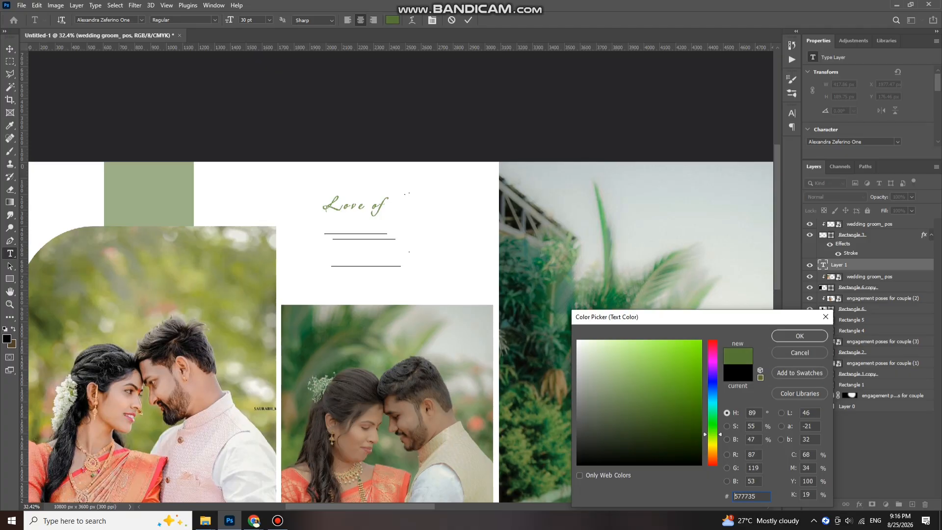
{"action": "key", "text": "Return"}
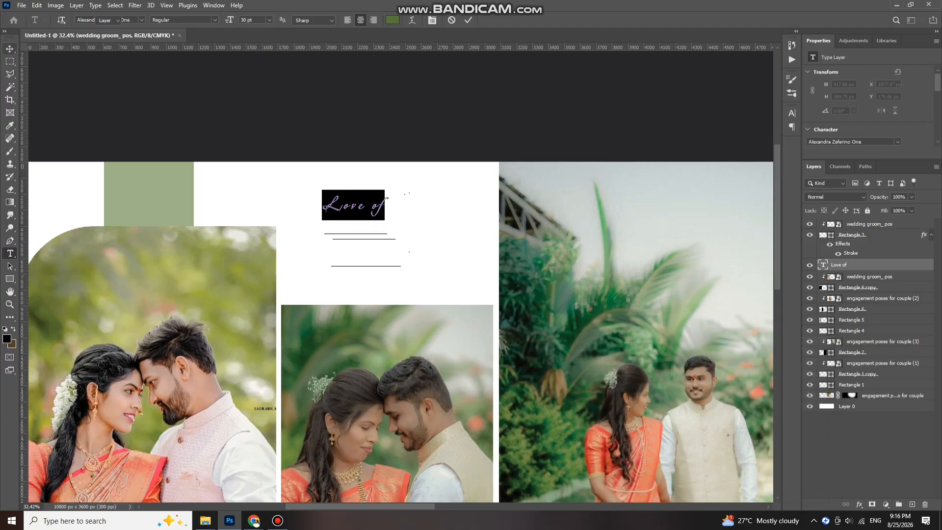
{"action": "key", "text": "ctrl+Return"}
{"action": "key", "text": "v"}
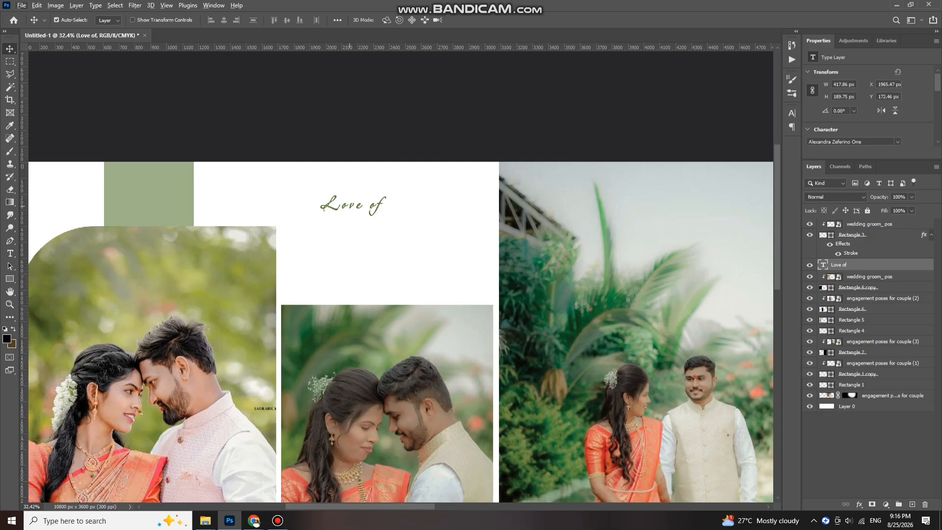
- Duplicate the "Love of" text just below the original and change the copy's wording to "LOVE"
{"action": "left_click_drag", "start_coordinate": [354, 204], "coordinate": [379, 236]}
{"action": "double_click", "coordinate": [386, 238]}
{"action": "left_click", "coordinate": [374, 239]}
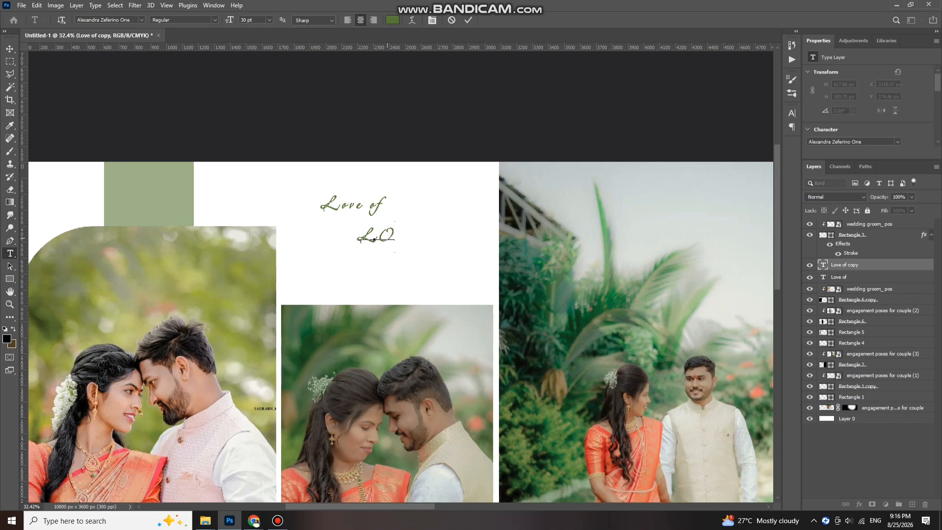
- Set the "LOVE" text to the Eternalo font at 48 pt and move it directly beneath "Love of"
{"action": "key", "text": "ctrl+a"}
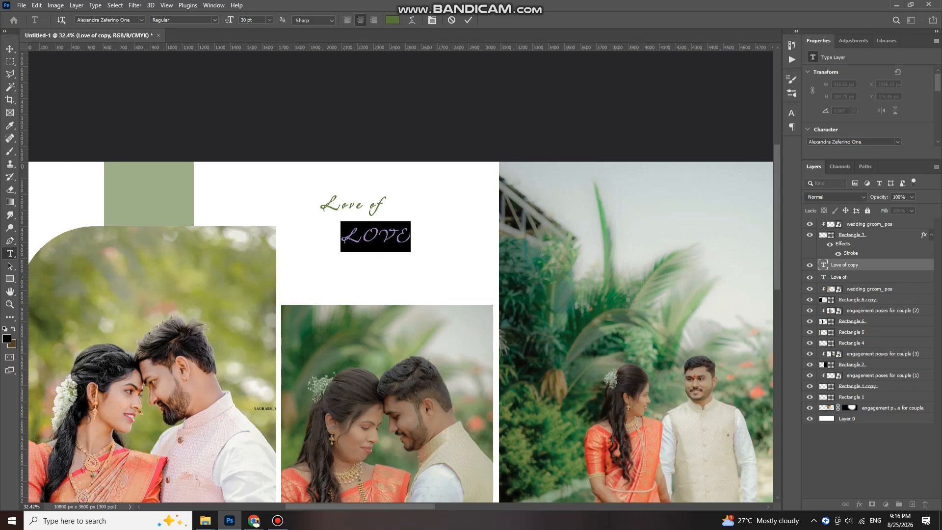
{"action": "left_click", "coordinate": [141, 20]}
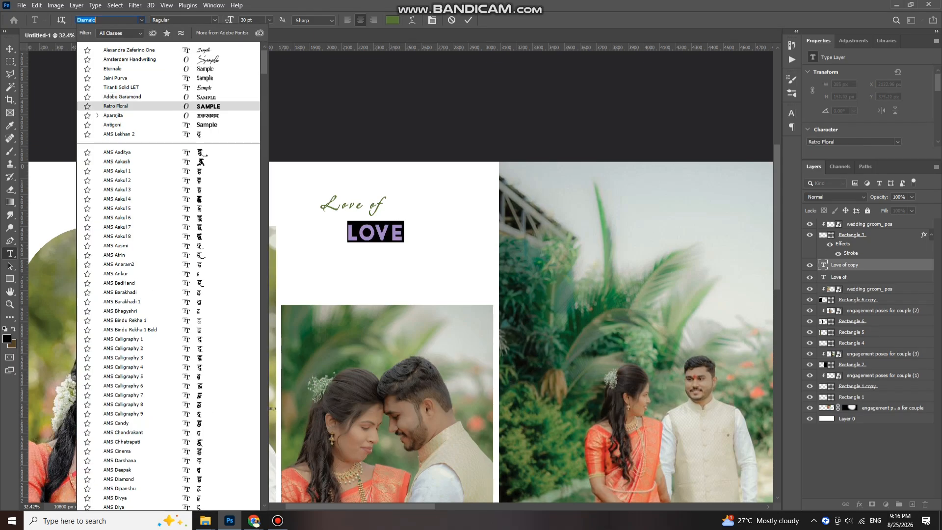
{"action": "left_click", "coordinate": [208, 68]}
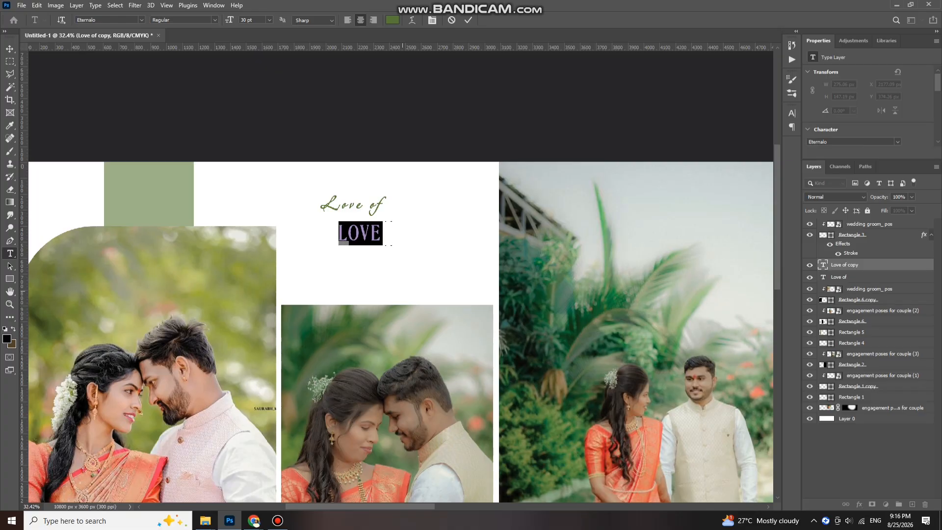
{"action": "left_click", "coordinate": [269, 21]}
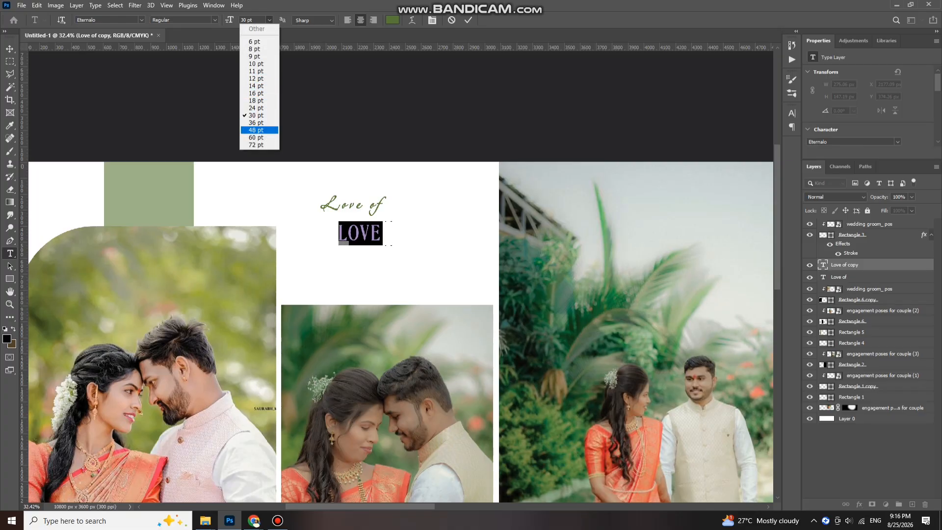
{"action": "key", "text": "Return"}
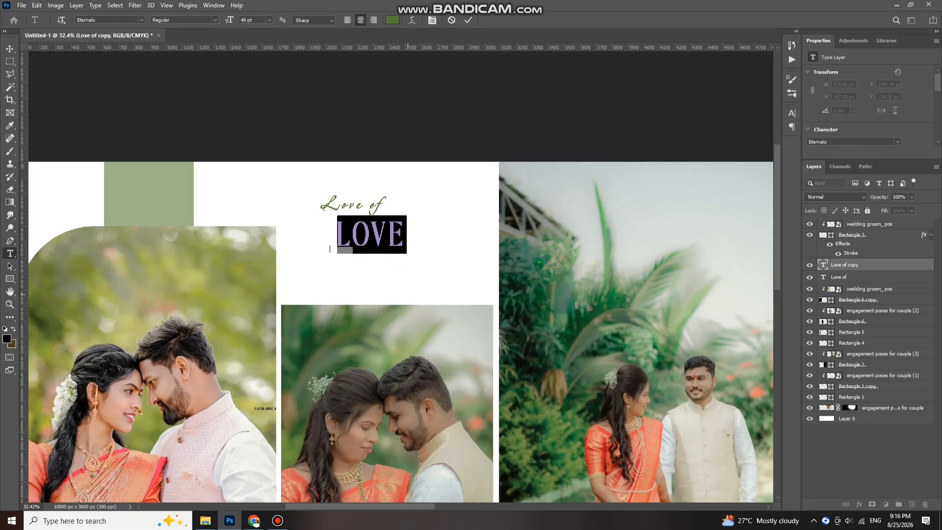
{"action": "left_click_drag", "start_coordinate": [404, 294], "coordinate": [391, 290]}
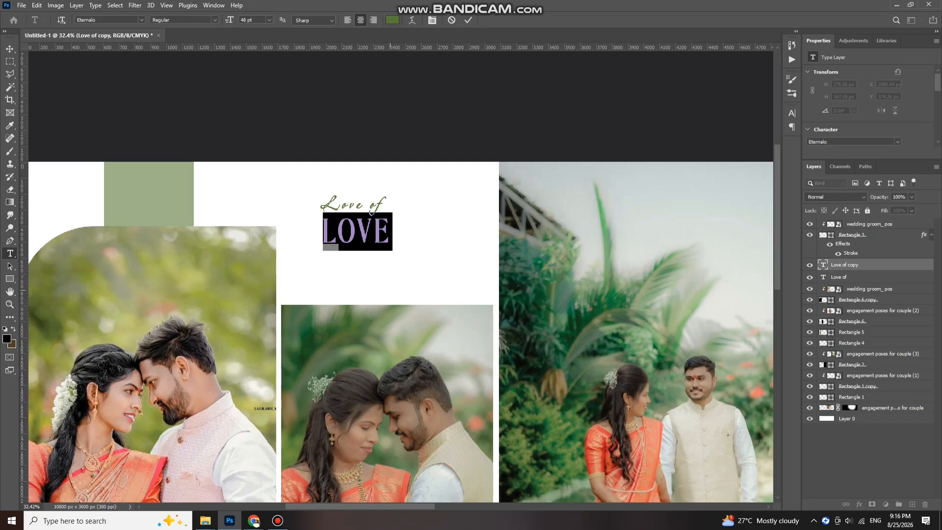
- Change the "LOVE" text's font to Adobe Garamond, align it under "Love of" and finish editing
{"action": "left_click", "coordinate": [141, 20]}
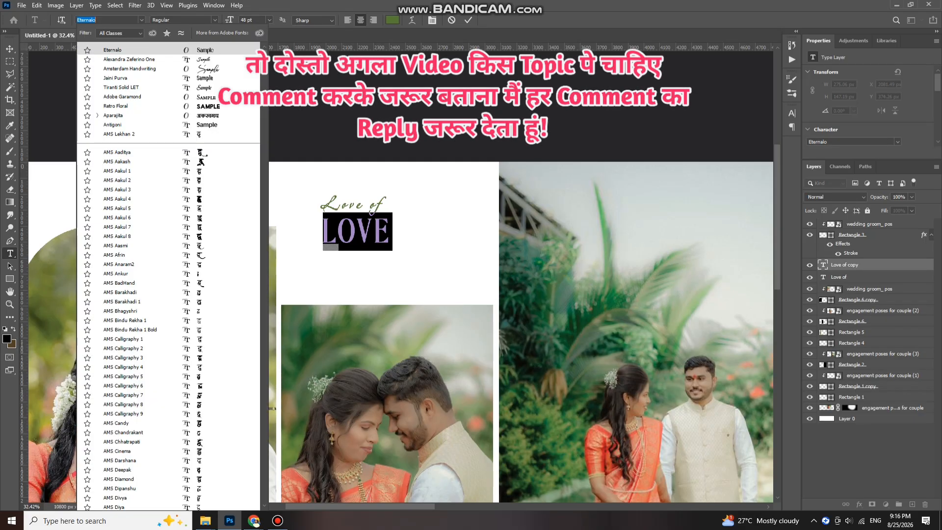
{"action": "scroll", "coordinate": [122, 125], "scroll_direction": "down", "scroll_amount": 2}
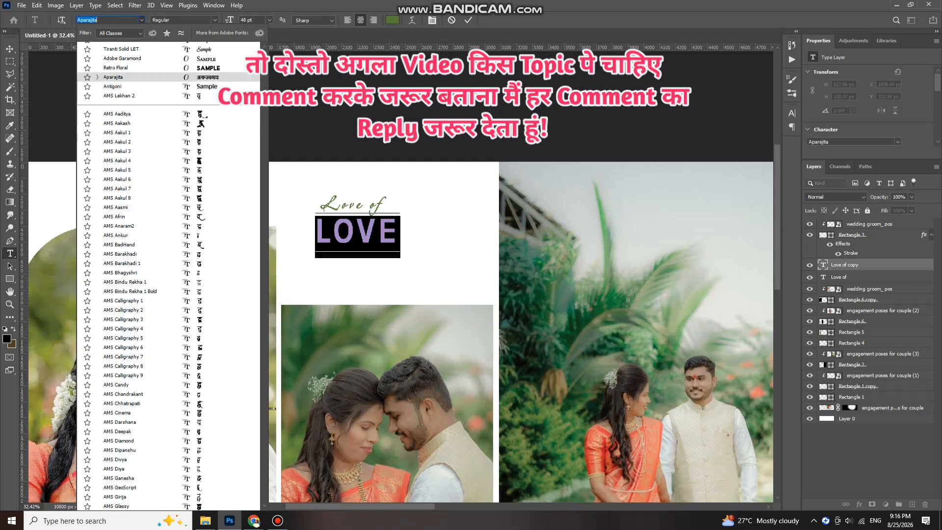
{"action": "left_click", "coordinate": [123, 58]}
{"action": "left_click_drag", "start_coordinate": [369, 268], "coordinate": [383, 271]}
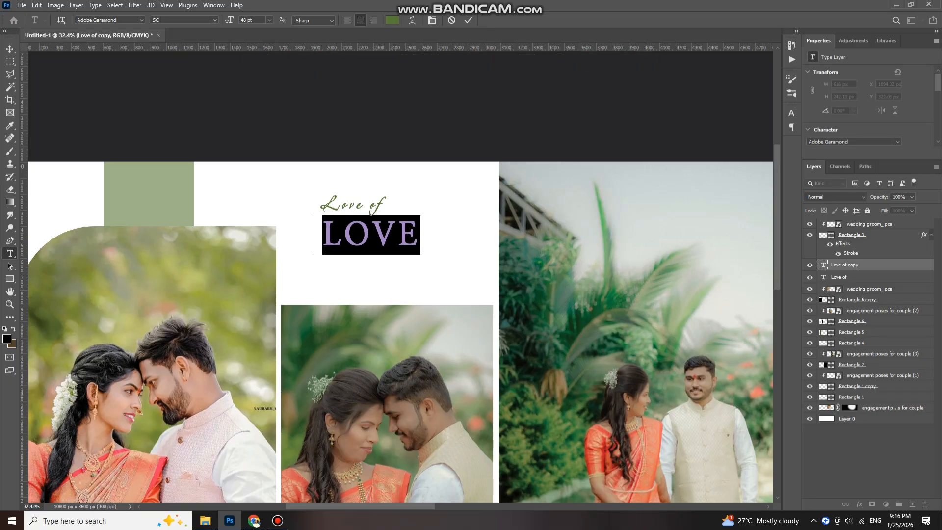
{"action": "left_click", "coordinate": [10, 48]}
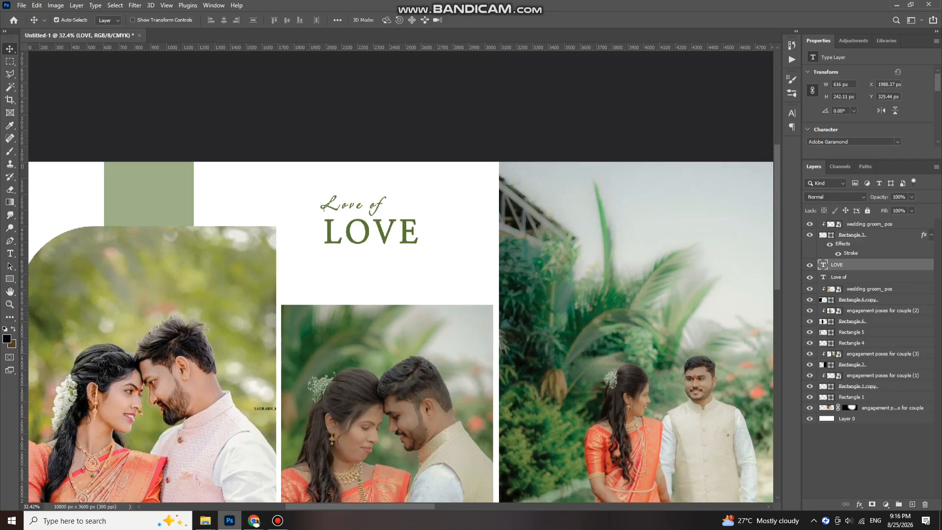
- Switch to File Explorer and bring the Text (34) image from the wedding text png 2023 folder into the Photoshop spread
{"action": "left_click", "coordinate": [205, 520]}
{"action": "left_click", "coordinate": [53, 476]}
{"action": "left_click", "coordinate": [535, 71]}
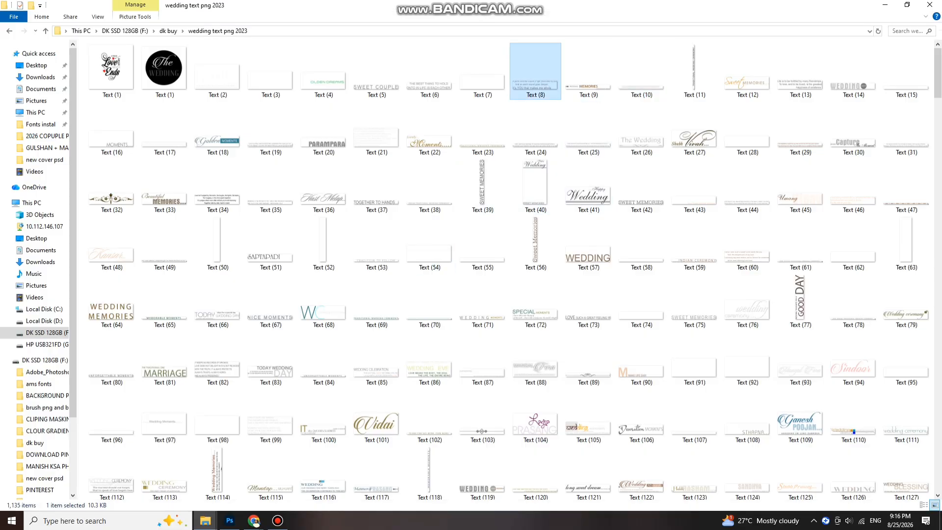
{"action": "left_click", "coordinate": [799, 71]}
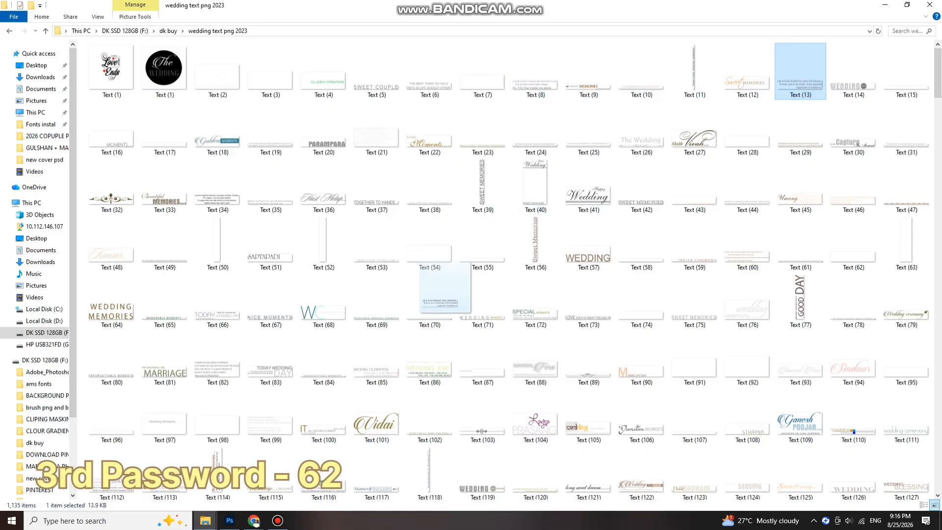
{"action": "left_click_drag", "start_coordinate": [217, 194], "coordinate": [358, 324]}
- Scale the placed quote to the width of "LOVE", position it directly beneath the word and commit the placement
{"action": "mouse_move", "coordinate": [401, 265]}
{"action": "left_mouse_down"}
{"action": "mouse_move", "coordinate": [421, 378]}
{"action": "mouse_move", "coordinate": [399, 271]}
{"action": "left_mouse_up"}
{"action": "left_click_drag", "start_coordinate": [439, 247], "coordinate": [422, 259]}
{"action": "key", "text": "Return"}
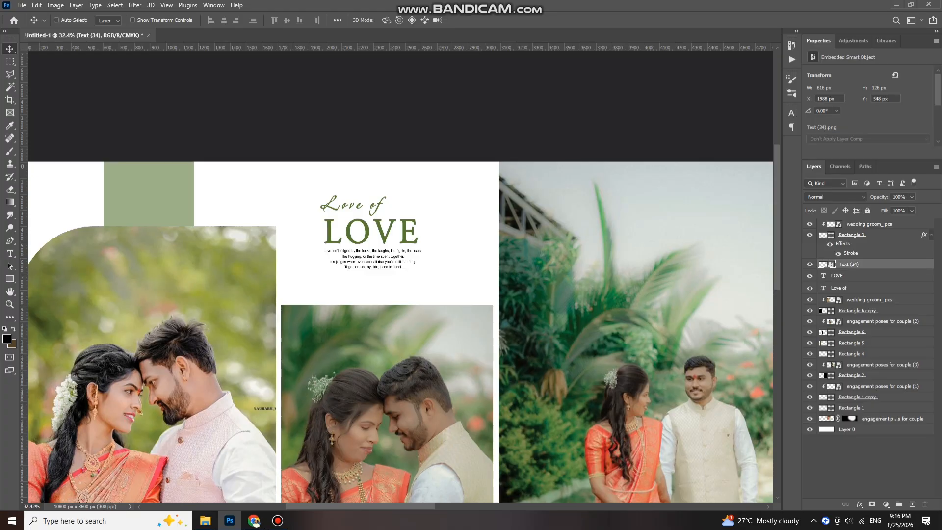
- Enlarge the quote, "LOVE" and "Love of" together to about 136% and fit them in the white space above the second photo
{"action": "left_click", "coordinate": [369, 231], "text": "ctrl+shift"}
{"action": "left_click", "coordinate": [352, 205], "text": "ctrl+shift"}
{"action": "scroll", "coordinate": [273, 157], "scroll_direction": "down", "scroll_amount": 1}
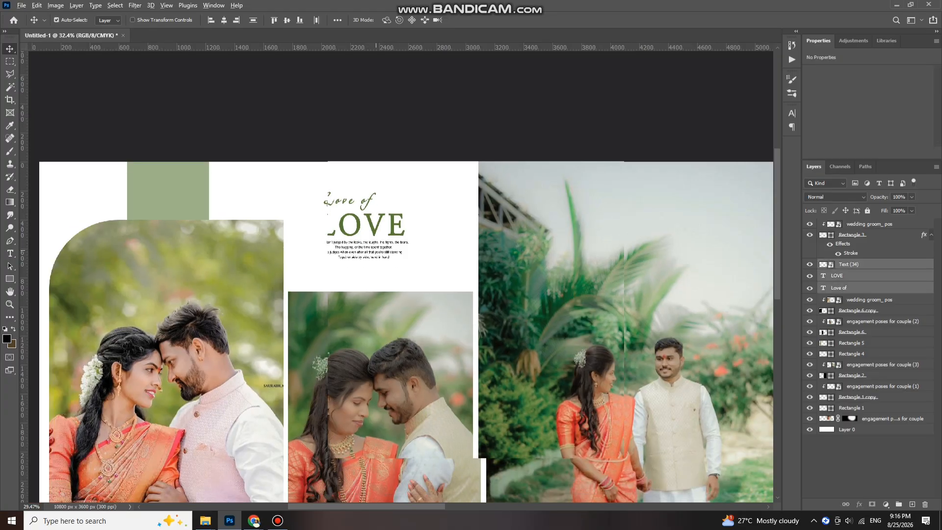
{"action": "key", "text": "ctrl+t"}
{"action": "left_click_drag", "start_coordinate": [411, 263], "coordinate": [432, 293]}
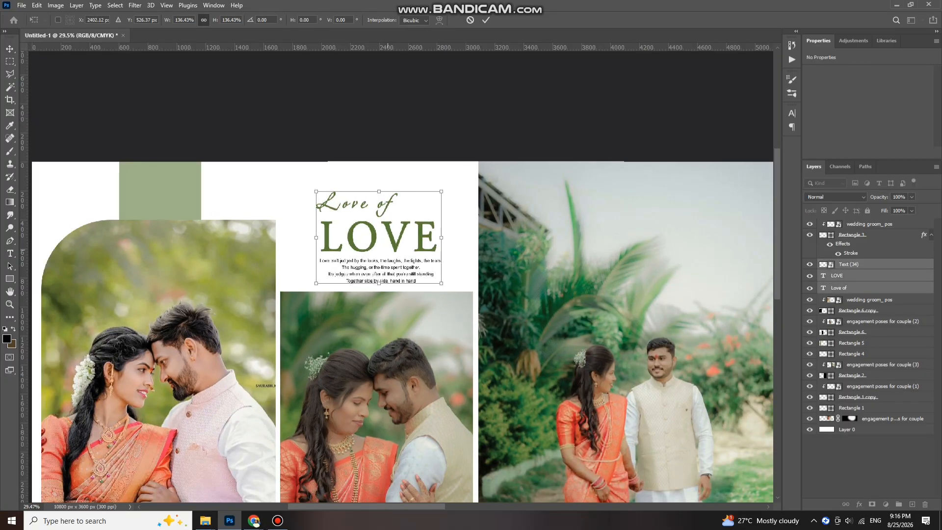
{"action": "left_click_drag", "start_coordinate": [388, 249], "coordinate": [376, 237]}
{"action": "scroll", "coordinate": [372, 233], "scroll_direction": "down", "scroll_amount": 1}
{"action": "scroll", "coordinate": [378, 234], "scroll_direction": "down", "scroll_amount": 1}
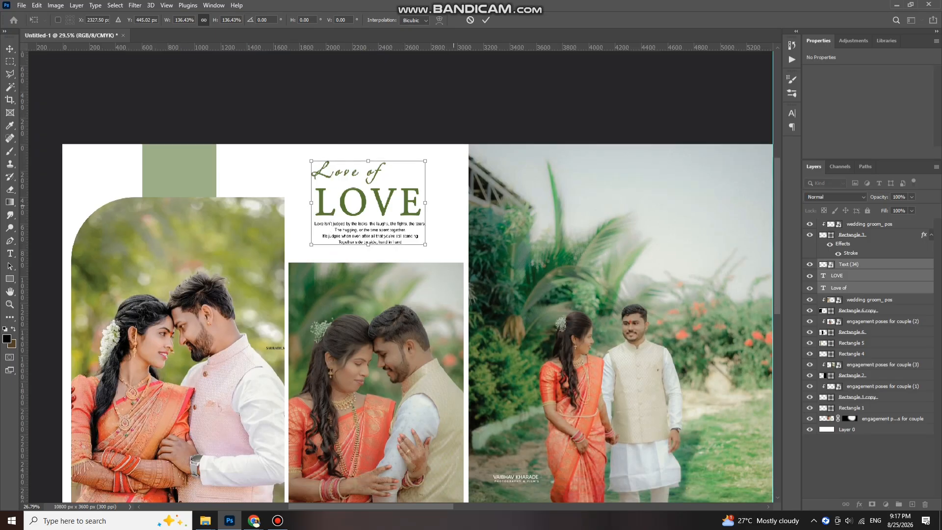
{"action": "key", "text": "alt+space"}
{"action": "key", "text": "Escape"}
{"action": "key", "text": "Return"}
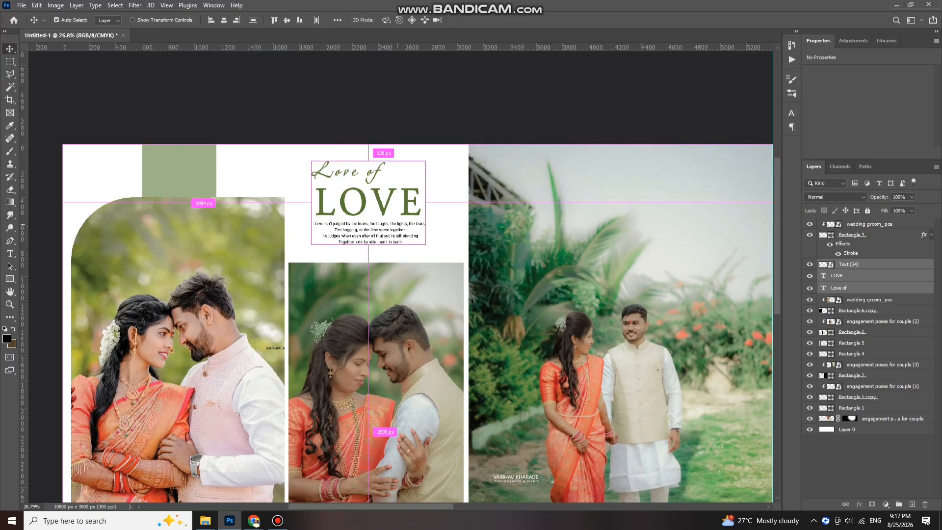
- Merge the three title layers into one and apply a dark green #384403 Color Overlay sampled from the first couple photo
{"action": "key", "text": "ctrl+e"}
{"action": "left_click", "coordinate": [859, 504]}
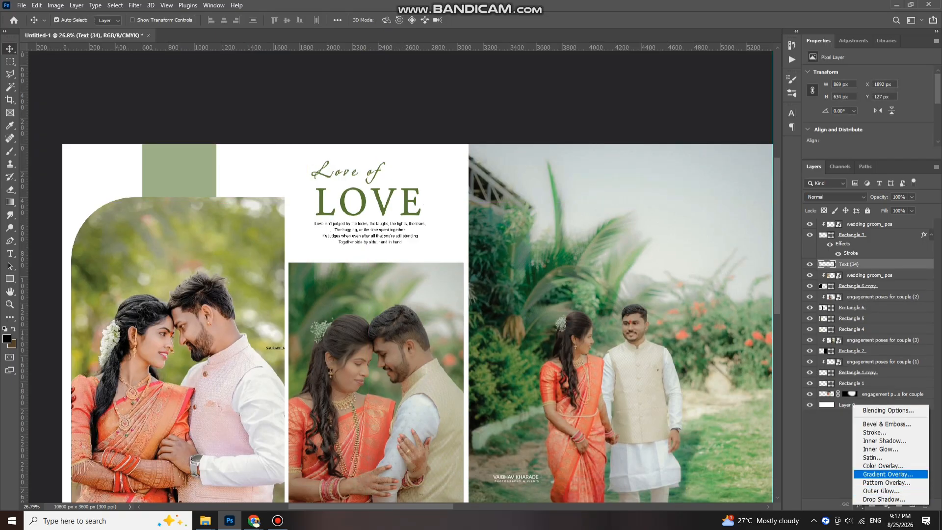
{"action": "left_click", "coordinate": [890, 466]}
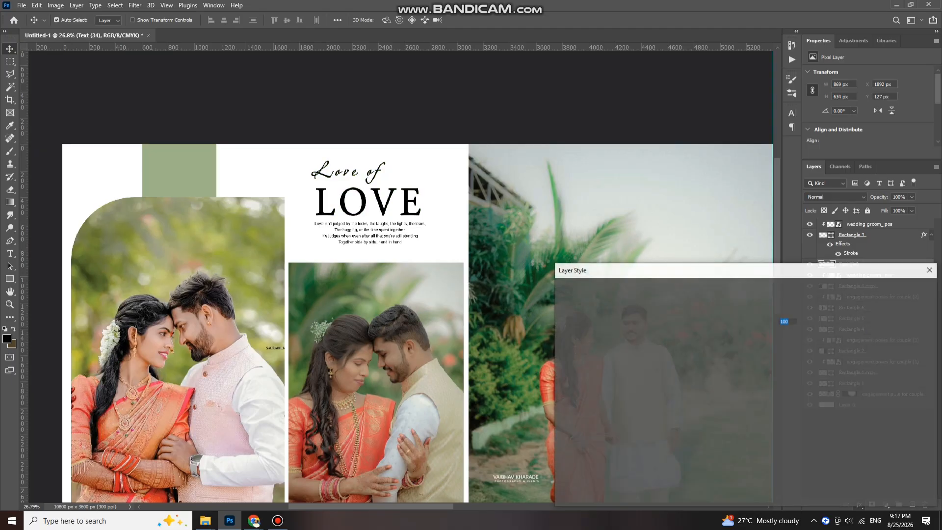
{"action": "left_click", "coordinate": [791, 309]}
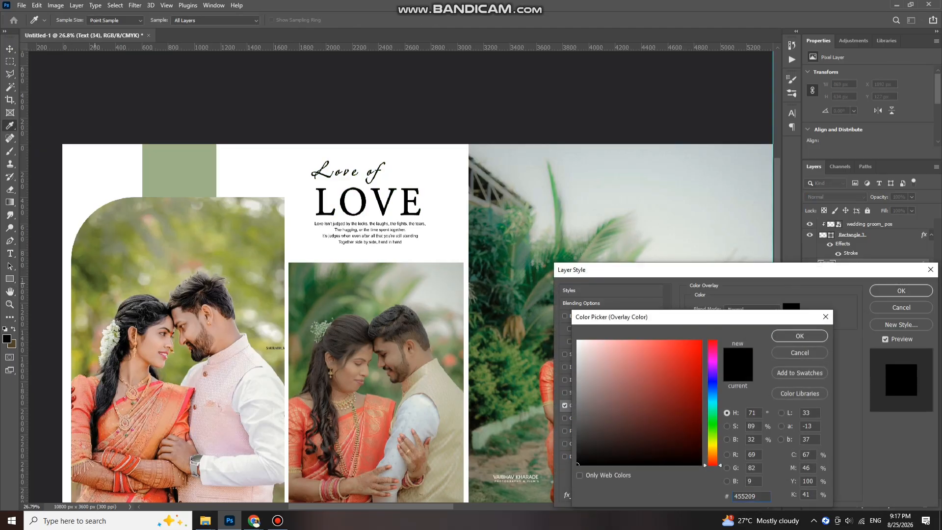
{"action": "left_click", "coordinate": [96, 287]}
{"action": "left_click", "coordinate": [96, 282]}
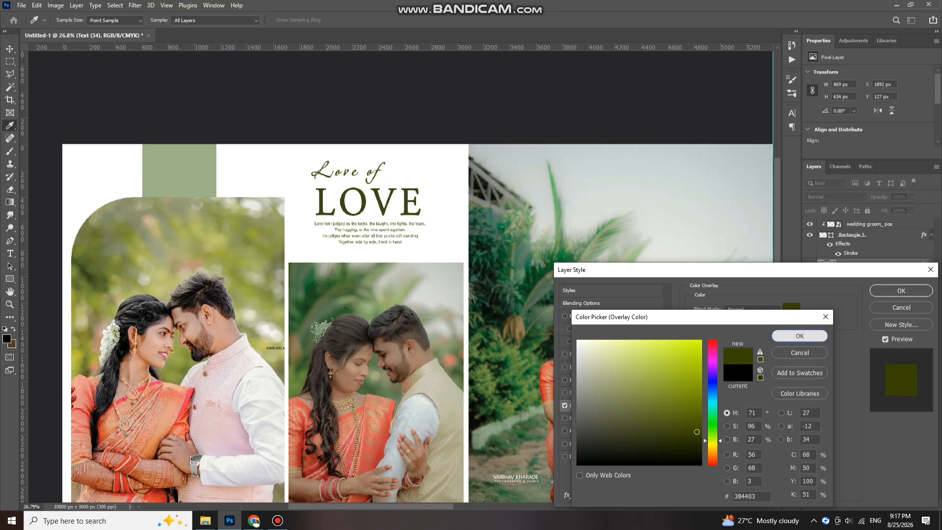
{"action": "left_click", "coordinate": [799, 336]}
{"action": "left_click", "coordinate": [900, 291]}
- Brighten the photo below the title with Levels at midtone 1.06 and white input 215, and set its saturation to -1
{"action": "scroll", "coordinate": [364, 221], "scroll_direction": "down", "scroll_amount": 2}
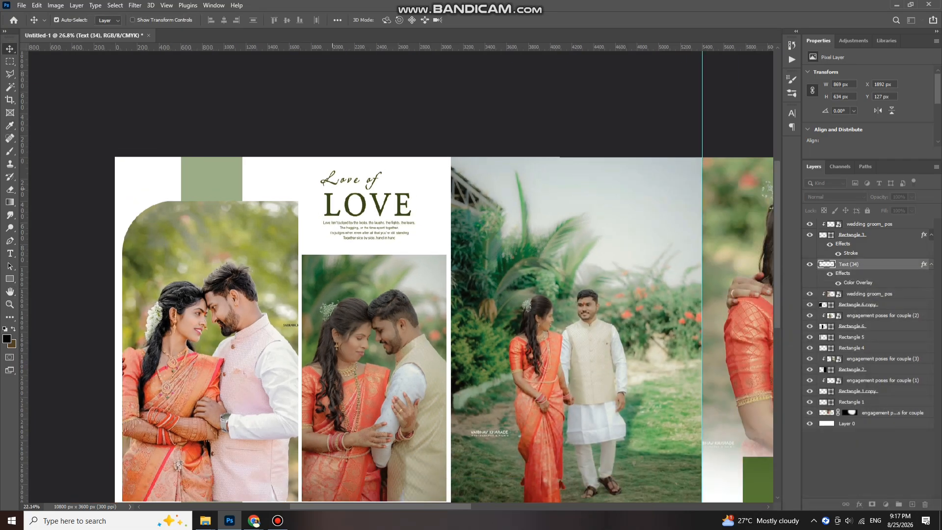
{"action": "scroll", "coordinate": [333, 189], "scroll_direction": "down", "scroll_amount": 4}
{"action": "scroll", "coordinate": [333, 189], "scroll_direction": "down", "scroll_amount": 2}
{"action": "scroll", "coordinate": [333, 189], "scroll_direction": "down", "scroll_amount": 4}
{"action": "left_click", "coordinate": [382, 251]}
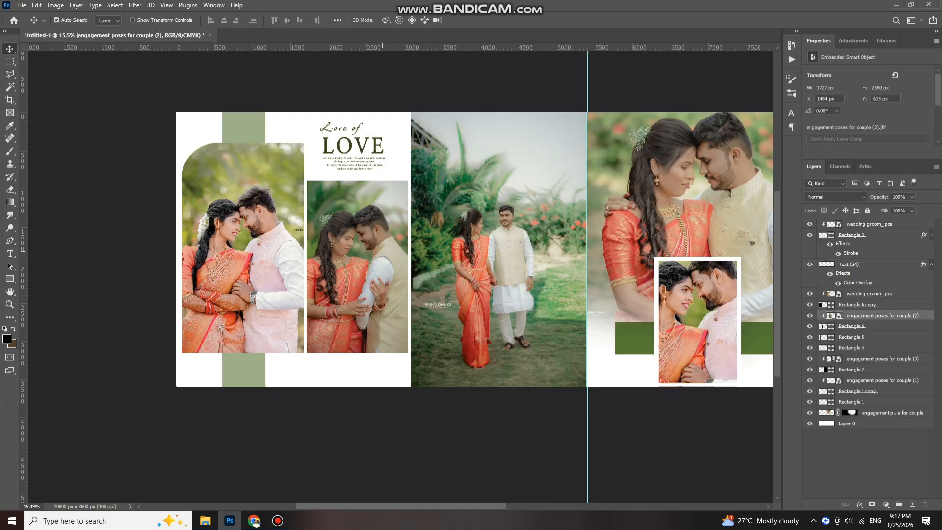
{"action": "key", "text": "ctrl+l"}
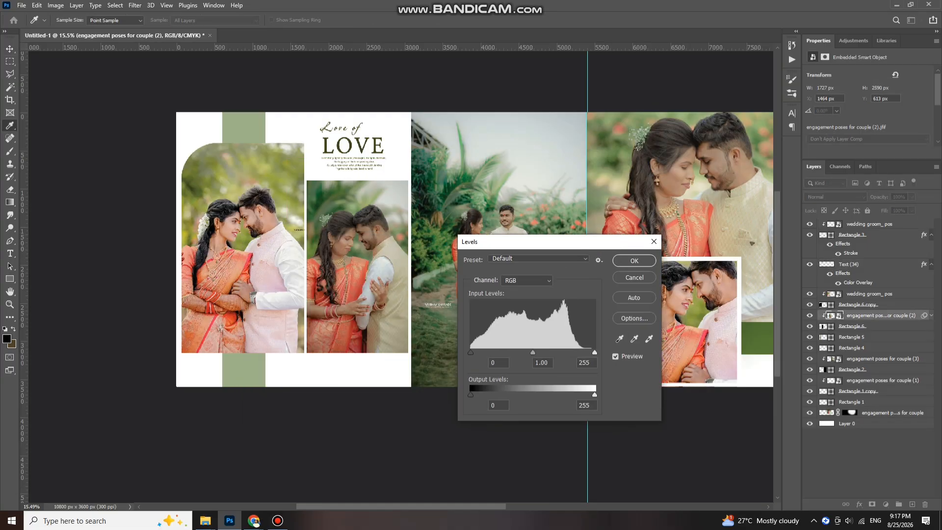
{"action": "left_click_drag", "start_coordinate": [585, 352], "coordinate": [576, 353]}
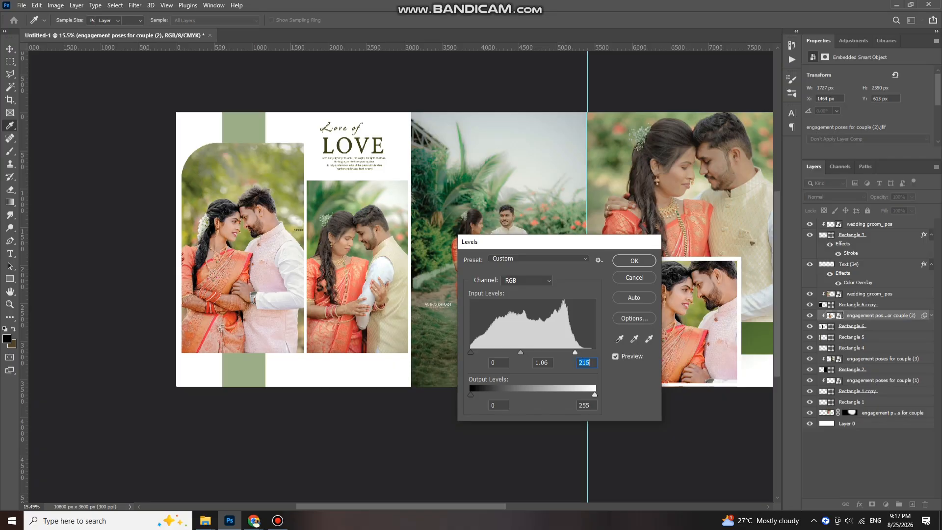
{"action": "key", "text": "Return"}
{"action": "key", "text": "ctrl+u"}
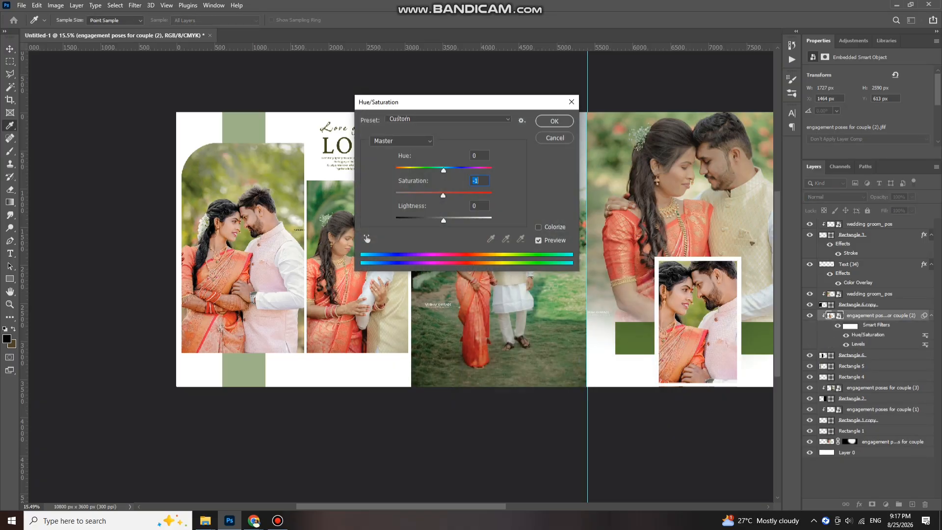
{"action": "key", "text": "Return"}
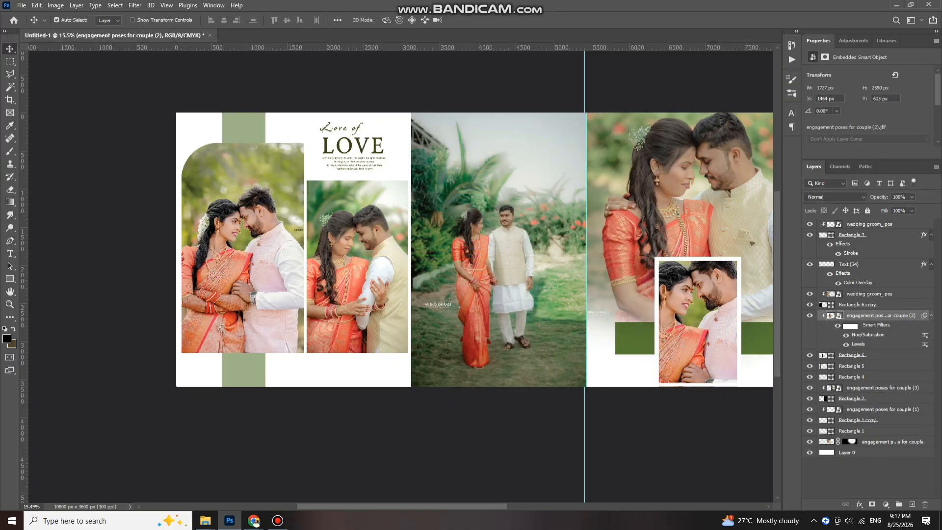
- Open a Levels adjustment for the full-height photo of the couple standing in the garden
{"action": "scroll", "coordinate": [401, 275], "scroll_direction": "right", "scroll_amount": 5}
{"action": "left_click", "coordinate": [255, 255]}
{"action": "key", "text": "ctrl+l"}
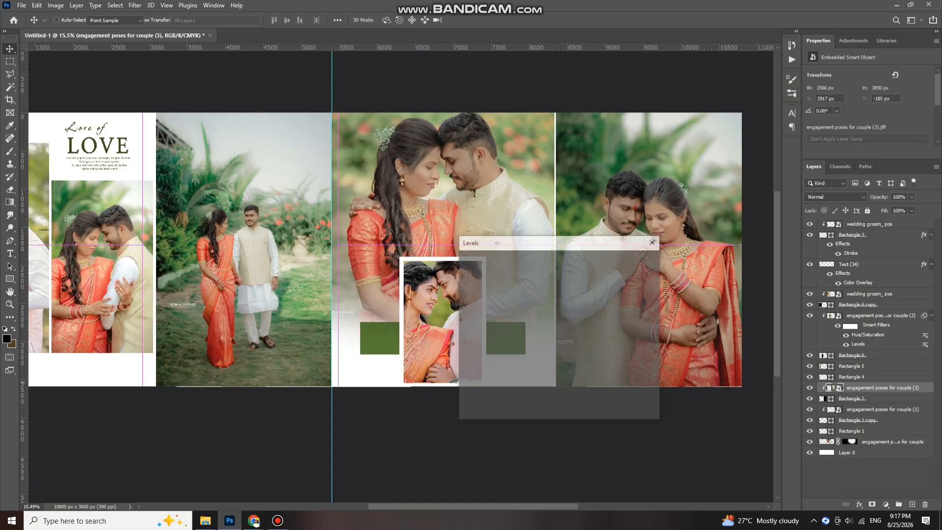